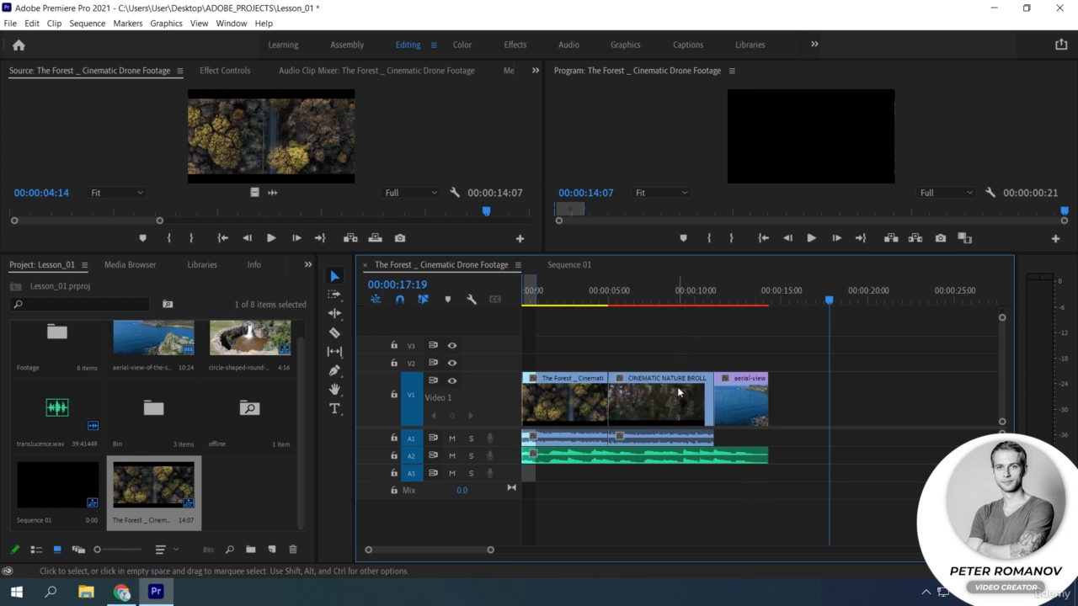
# Try the CINEMATIC NATURE BROLL clip on V2 above the aerial clip and on V4, and return it to V1
pyautogui.moveTo(676, 386); pyautogui.dragTo(778, 373)
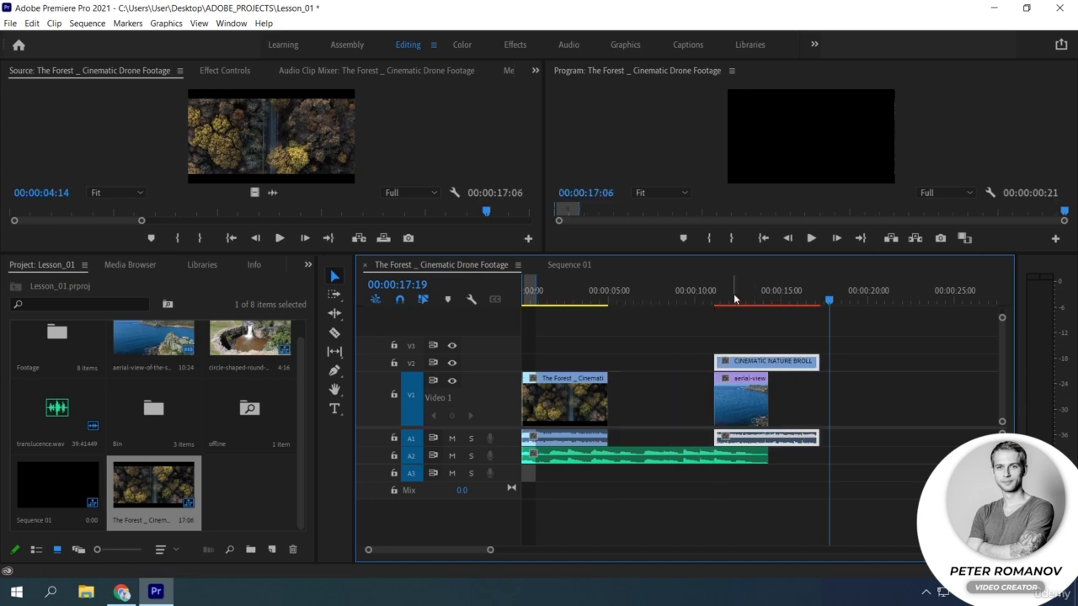
pyautogui.moveTo(734, 299); pyautogui.dragTo(764, 300)
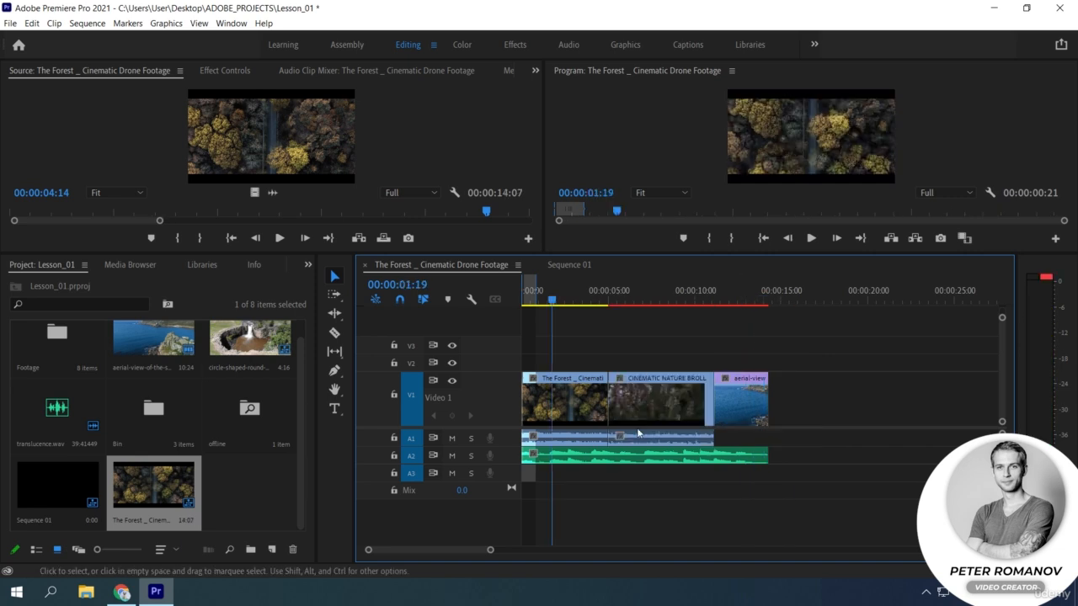
pyautogui.moveTo(648, 416); pyautogui.dragTo(650, 330)
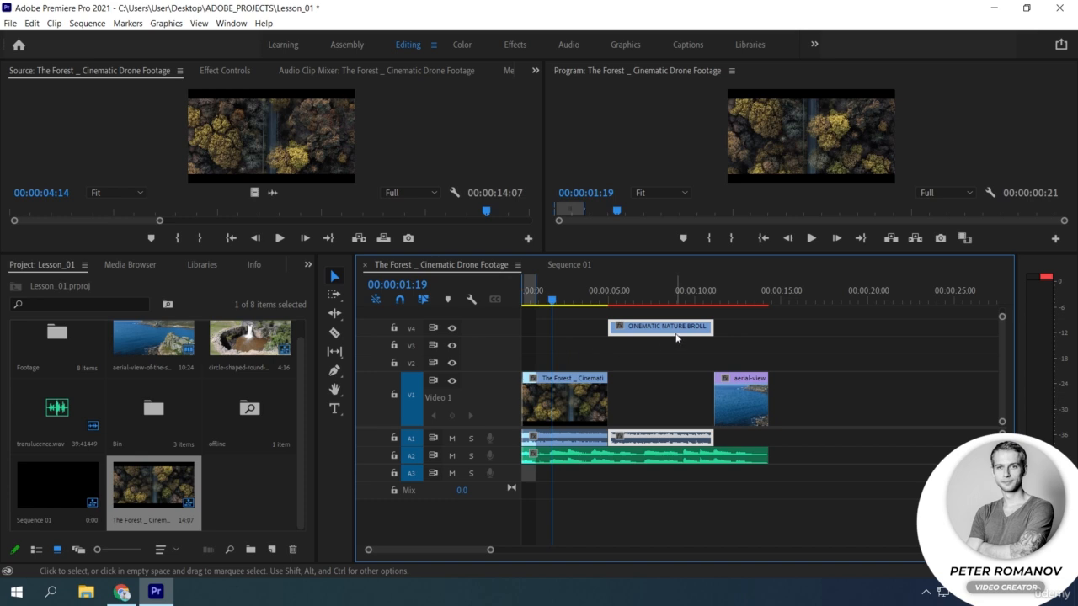
pyautogui.moveTo(653, 458)
pyautogui.mouseDown()
pyautogui.moveTo(645, 512)
pyautogui.moveTo(637, 461)
pyautogui.mouseUp()
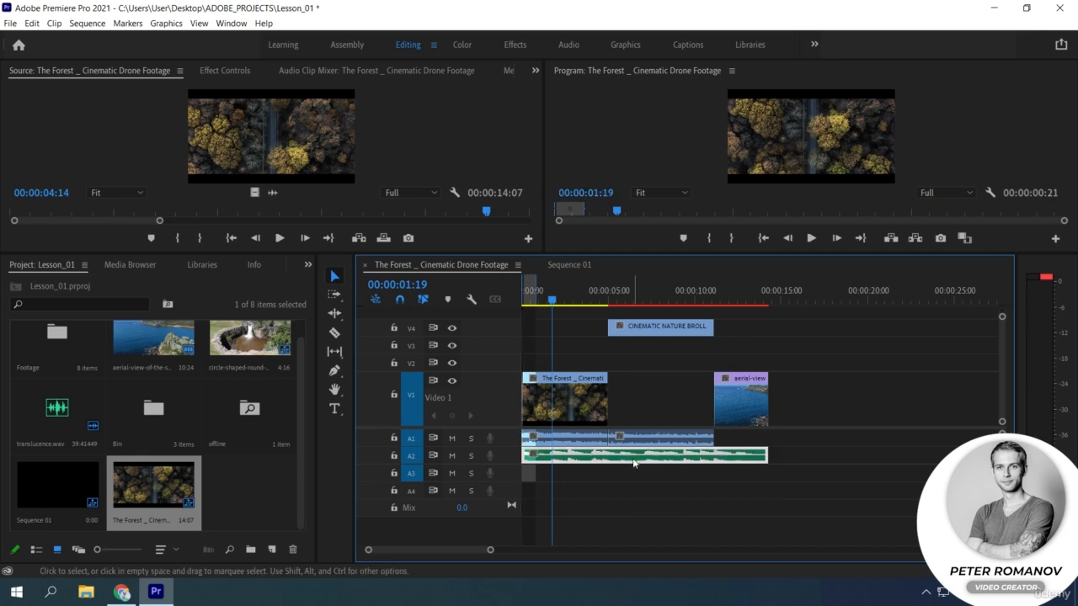
pyautogui.moveTo(652, 343); pyautogui.dragTo(661, 396)
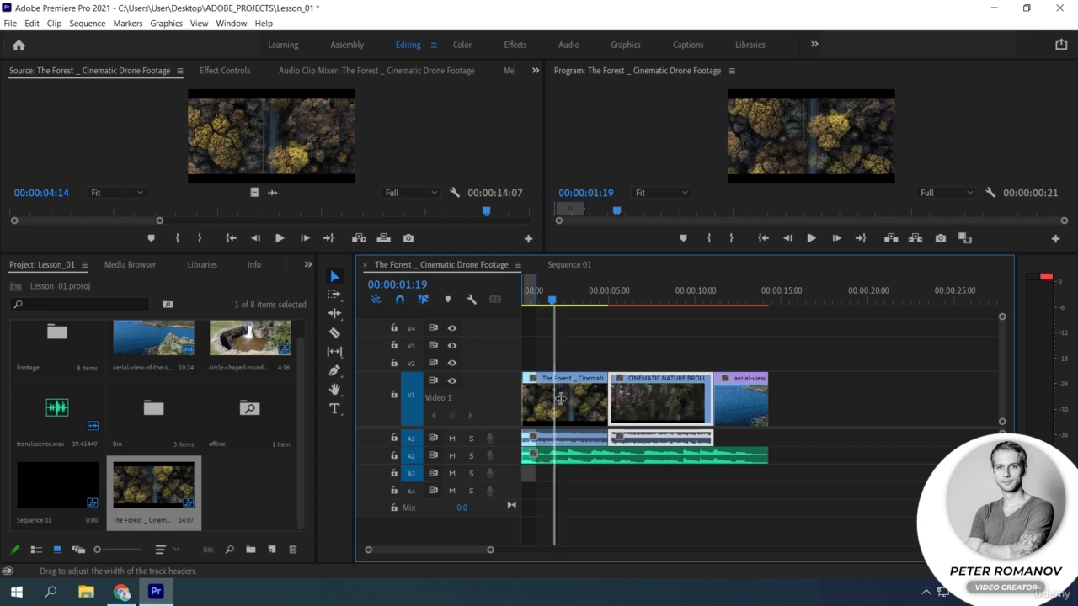
# Shrink video track V1 to its minimum height and switch its output off and back on
pyautogui.moveTo(522, 404); pyautogui.dragTo(533, 373)
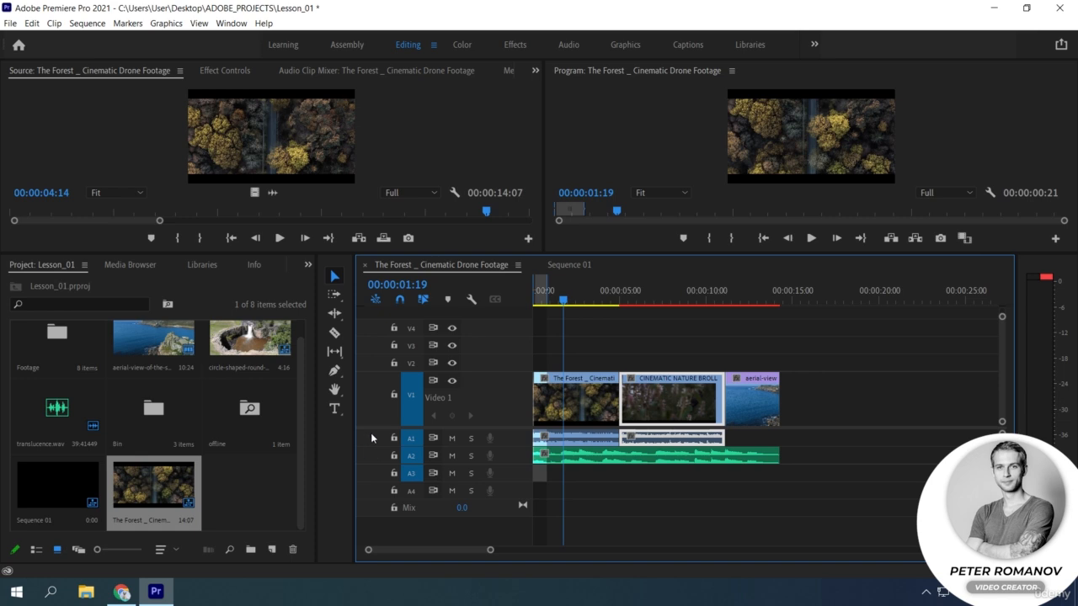
pyautogui.moveTo(482, 375); pyautogui.dragTo(485, 397)
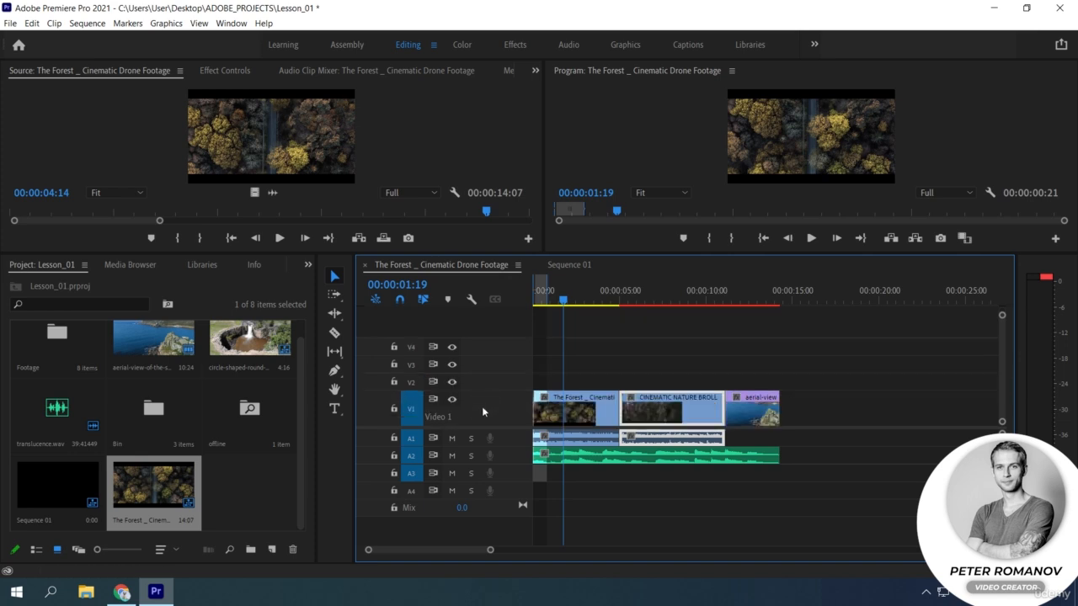
pyautogui.moveTo(488, 397); pyautogui.dragTo(489, 410)
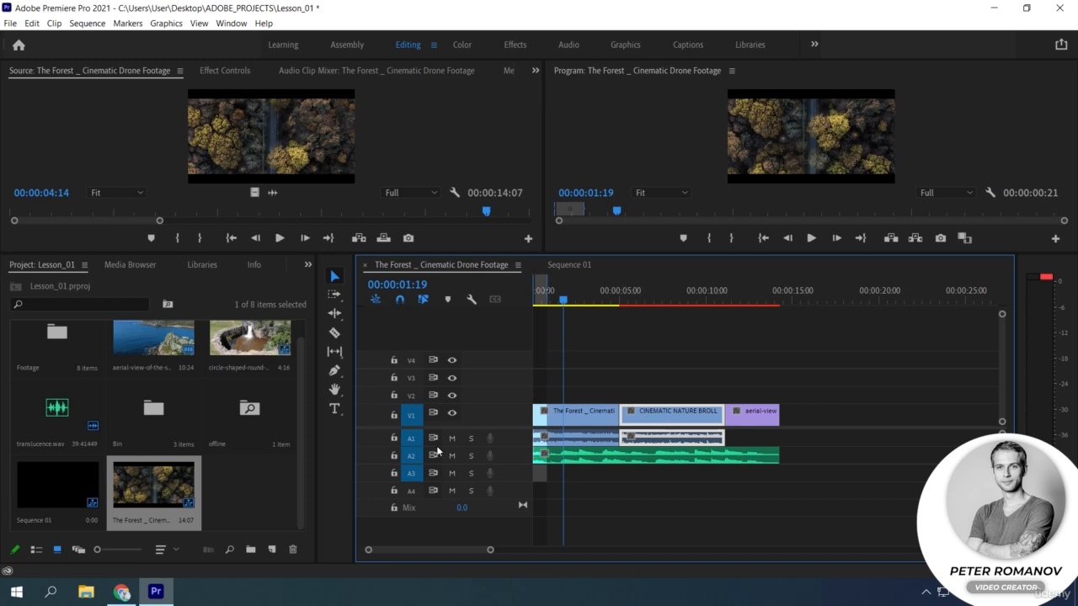
pyautogui.click(452, 413)
pyautogui.click(452, 412)
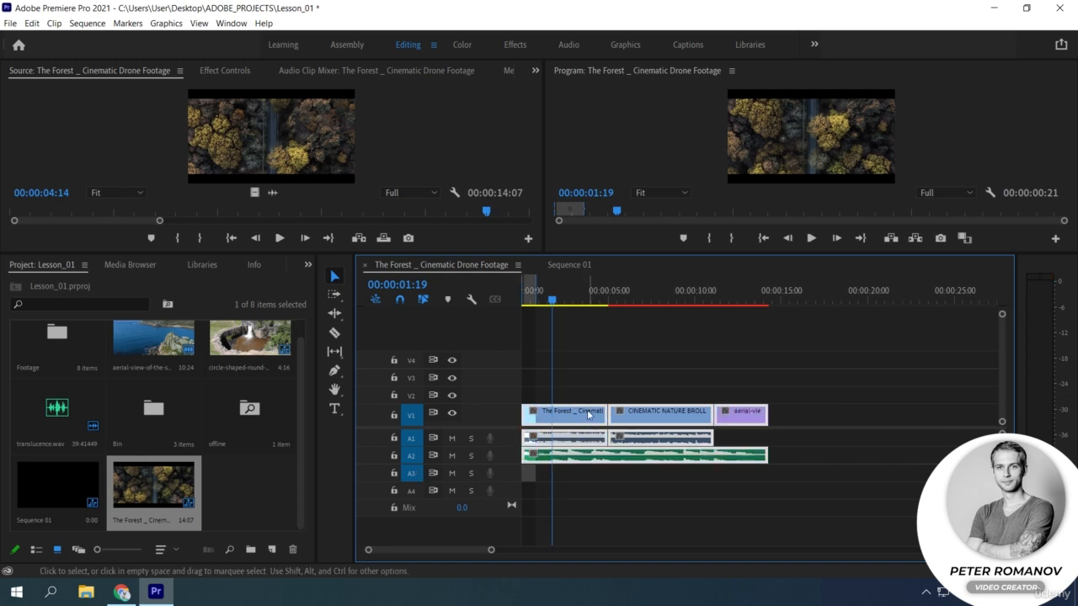
# Shift all timeline clips about 14 seconds later and place the Namibian Forest source clip on V1 and A1 near the sequence start
pyautogui.moveTo(588, 414); pyautogui.dragTo(826, 414)
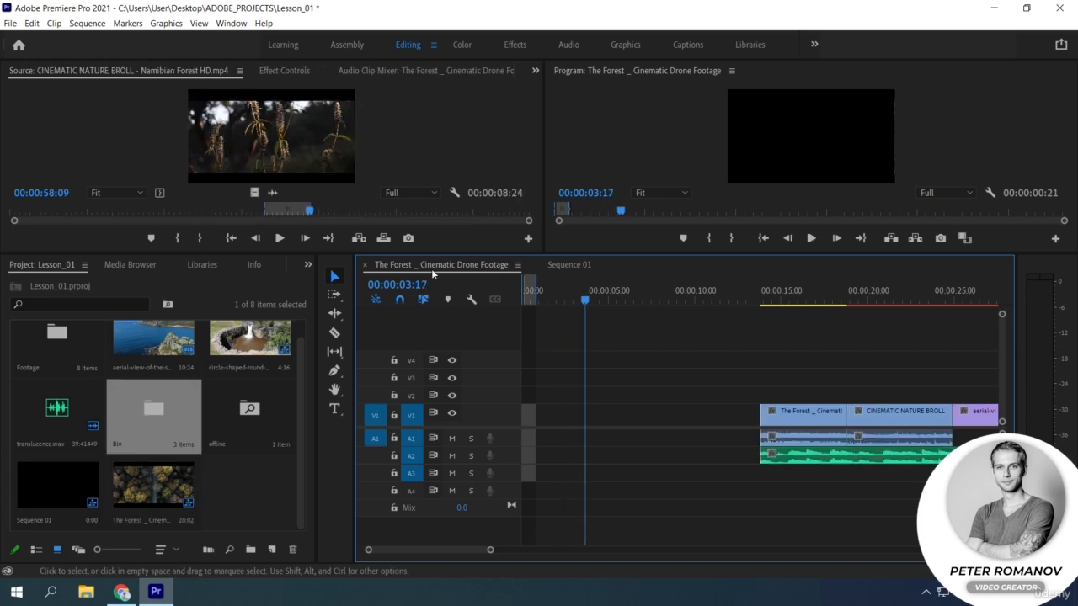
pyautogui.moveTo(288, 162); pyautogui.dragTo(533, 418)
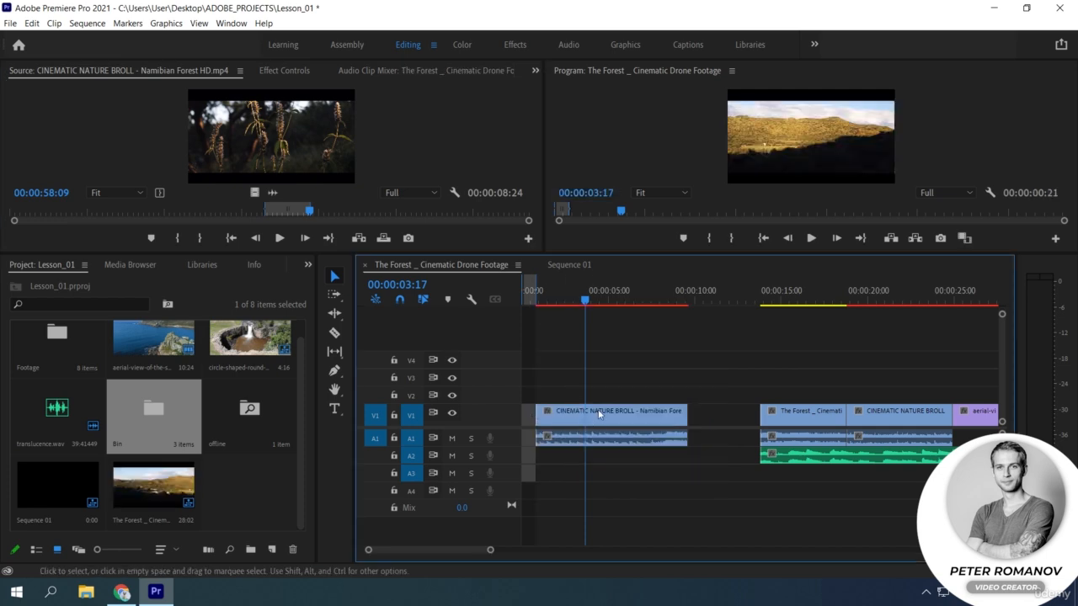
# Delete the placed Namibian Forest clip and insert the source range instead, using the Ignore Sequence Out Point fit option
pyautogui.moveTo(629, 382); pyautogui.dragTo(633, 467)
pyautogui.press('Delete')
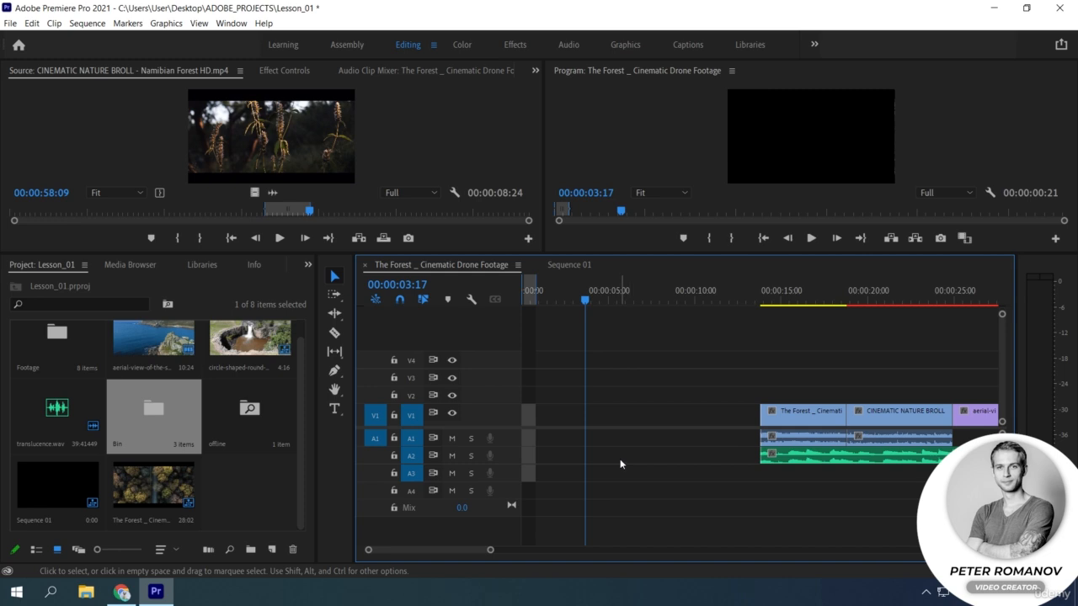
pyautogui.click(358, 237)
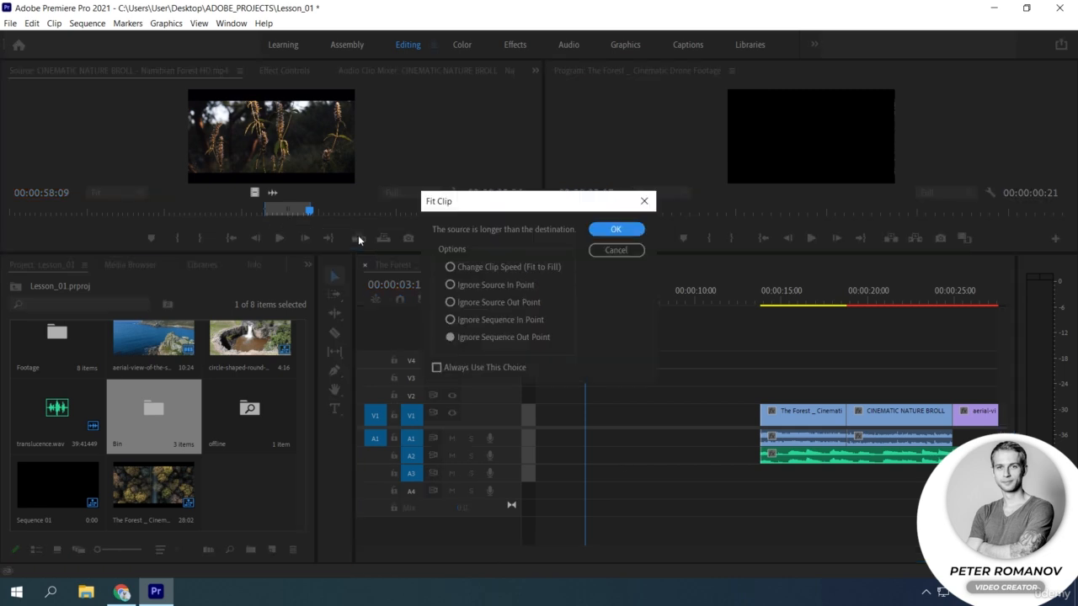
pyautogui.click(593, 230)
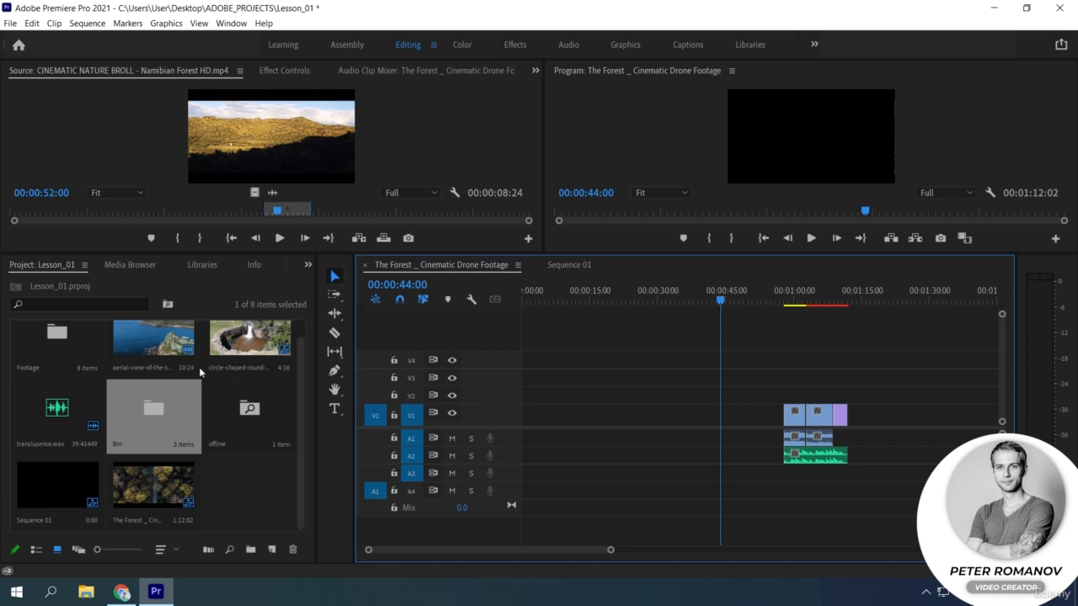
# Modify the circle-shaped-round clip's audio channels to the Mono clip channel format with 2 audio clips
pyautogui.rightClick(216, 349)
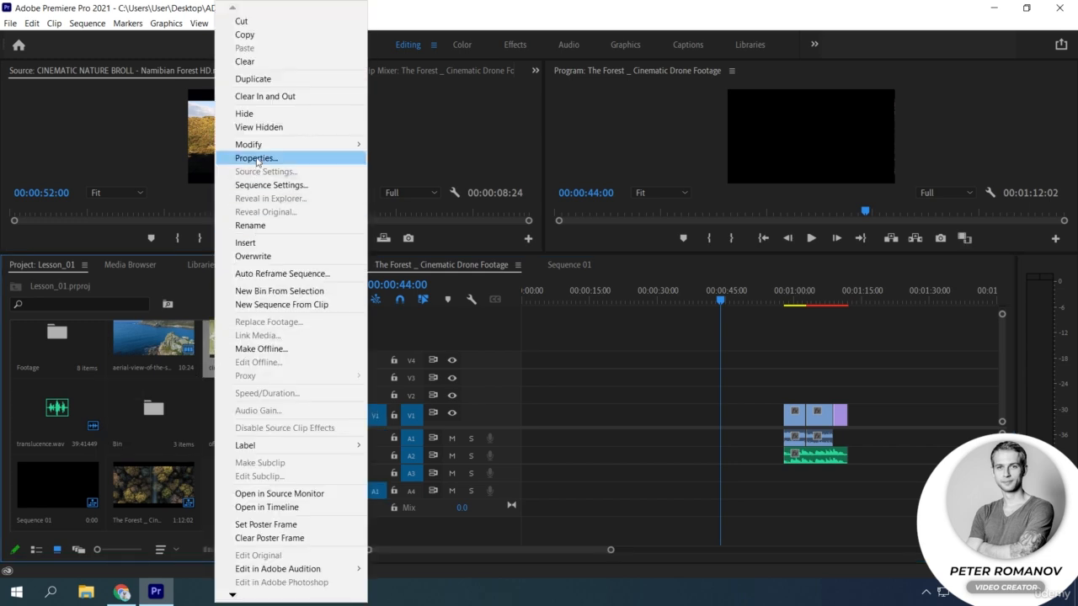
pyautogui.moveTo(325, 147)
pyautogui.click(404, 140)
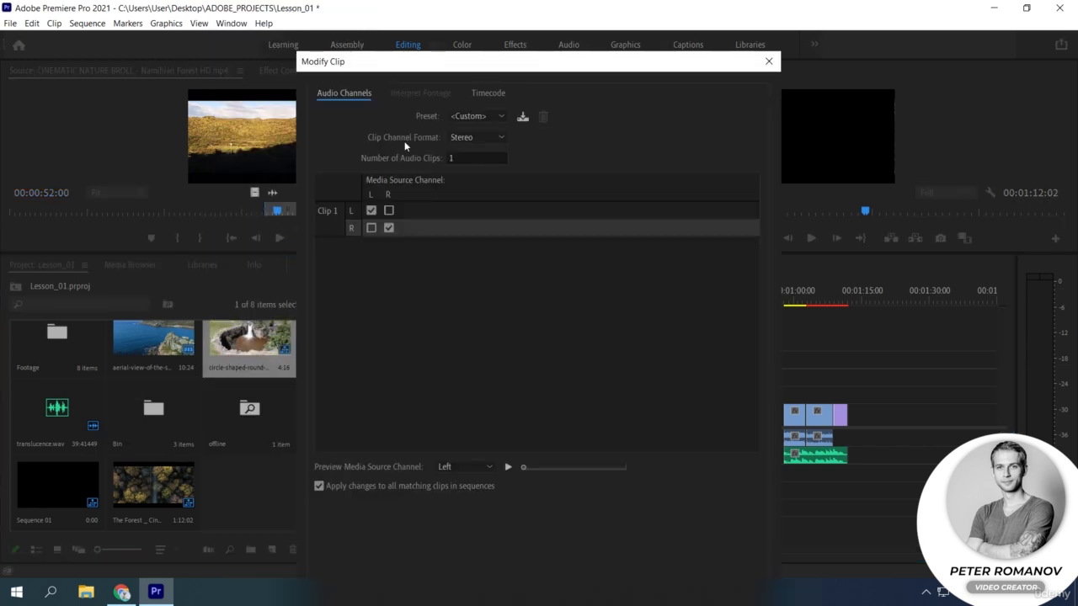
pyautogui.click(487, 137)
pyautogui.click(484, 160)
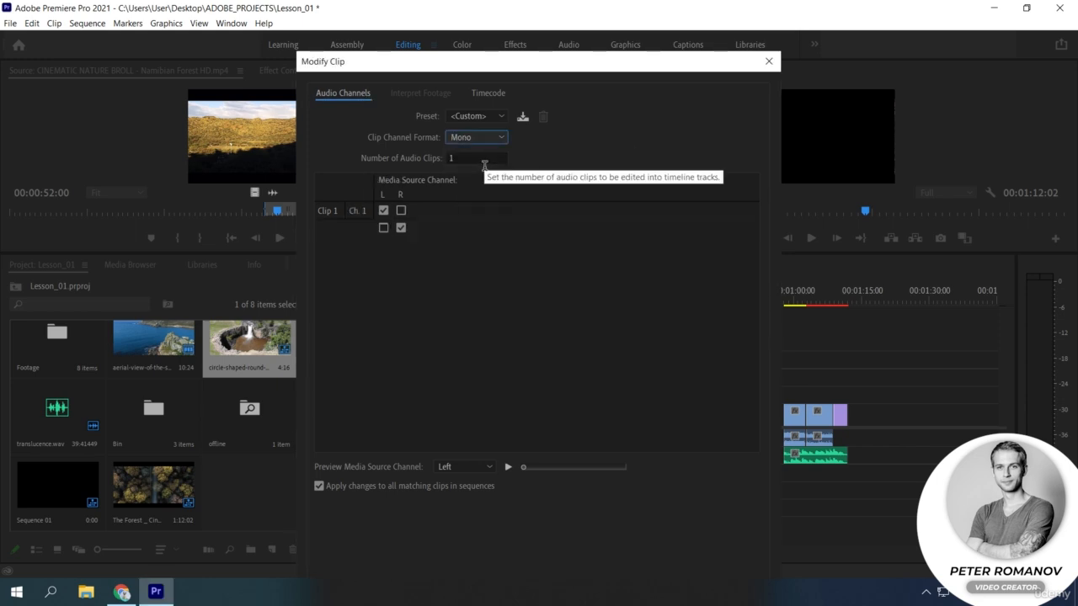
pyautogui.click(480, 159)
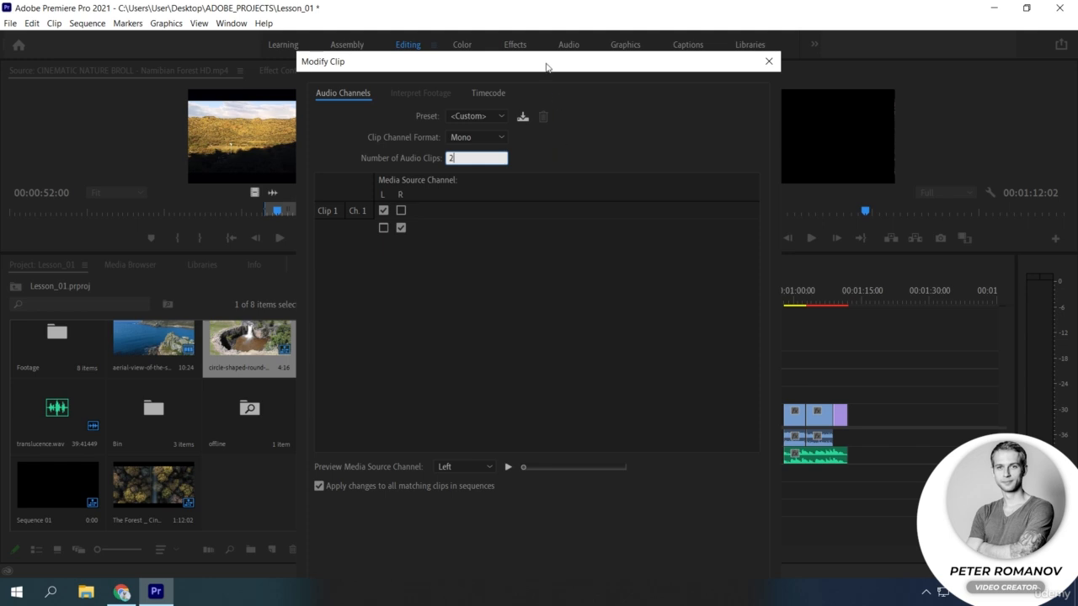
pyautogui.moveTo(546, 64); pyautogui.dragTo(548, 38)
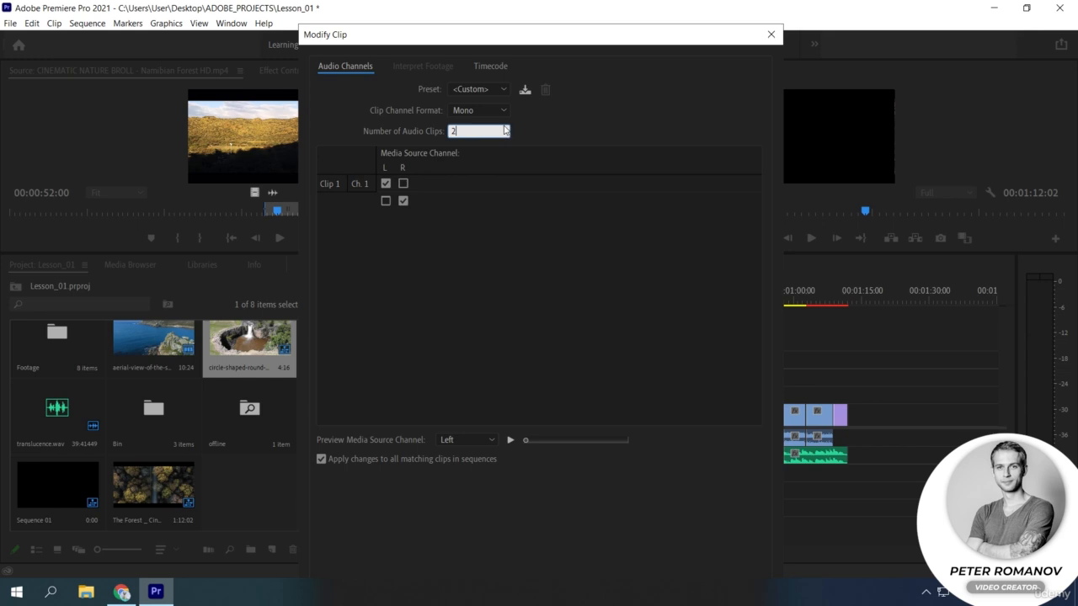
pyautogui.press('Return')
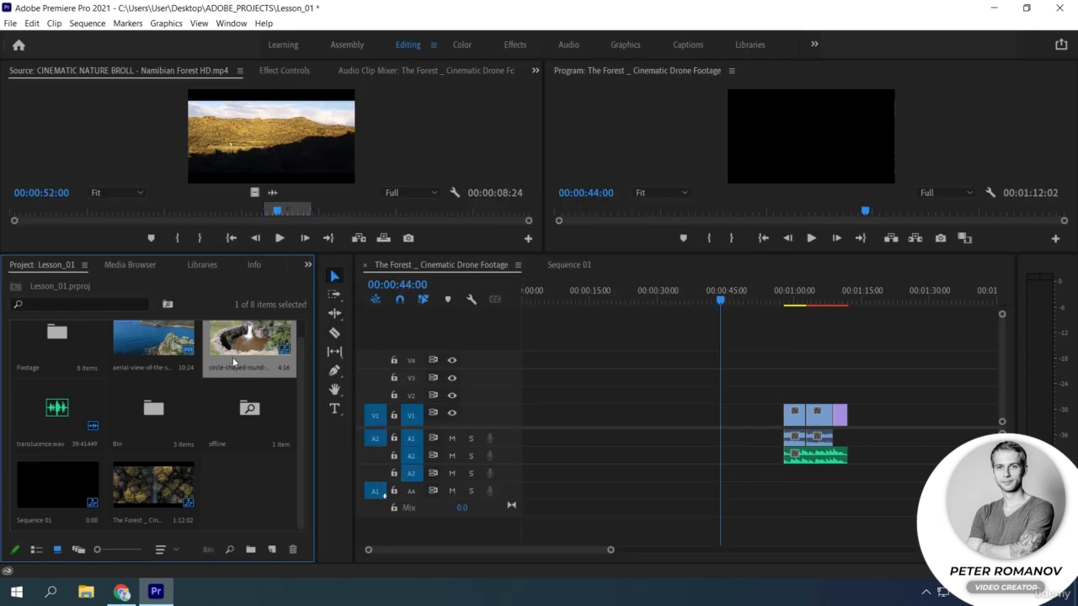
# Load the circle-shaped-round clip in the Source monitor and place it near the sequence start on V1, A1 and A4
pyautogui.moveTo(232, 357); pyautogui.dragTo(267, 157)
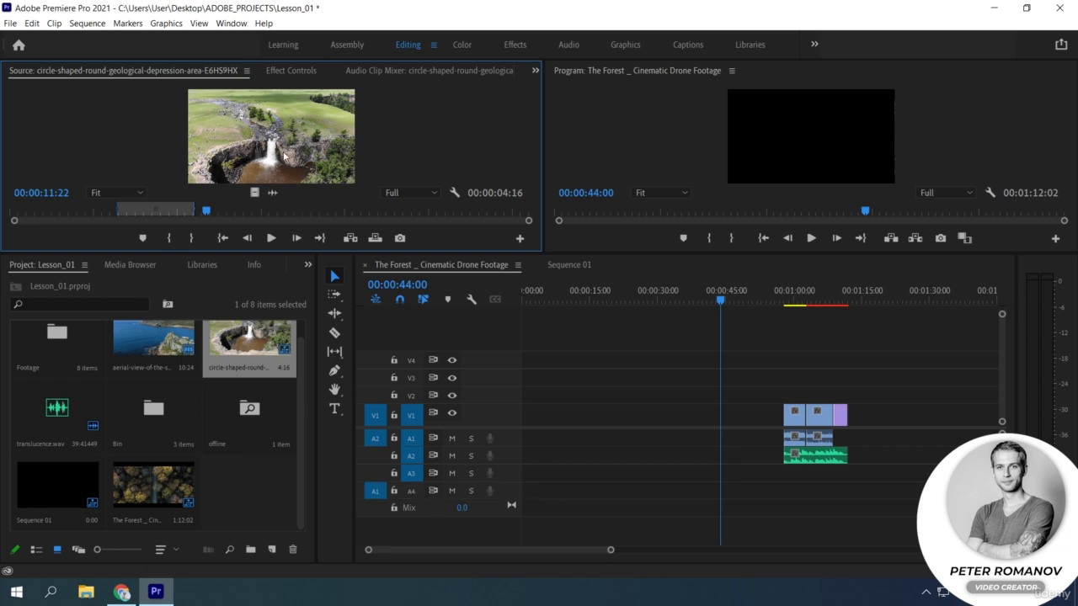
pyautogui.moveTo(285, 155); pyautogui.dragTo(552, 418)
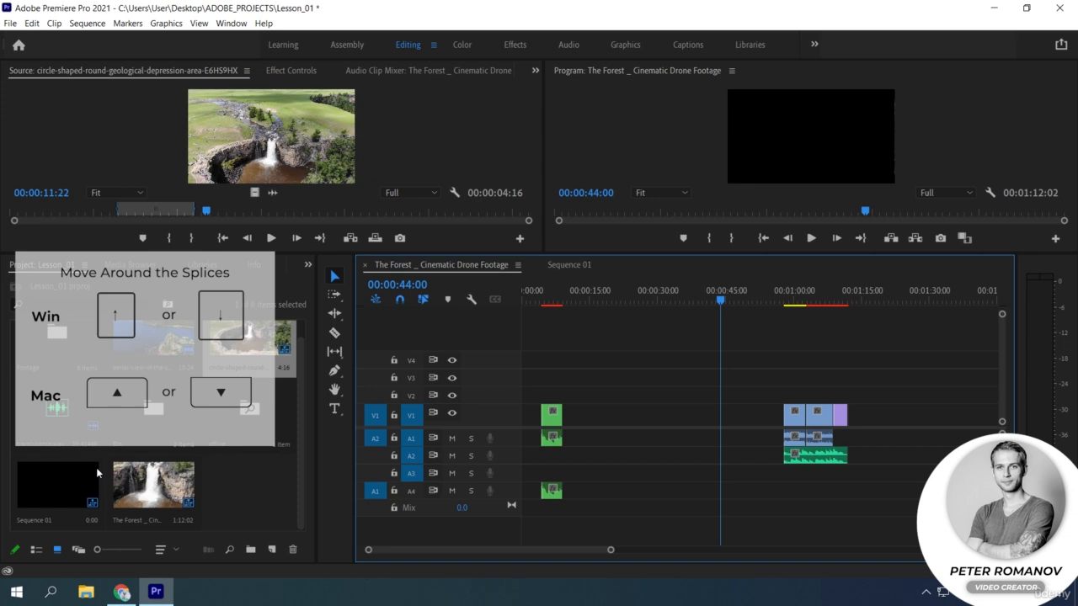
# Place only the video of the aerial-view-of-the-scilly-isles source clip on V2 at 00:00:57:20
pyautogui.scroll(1, 131, 476)
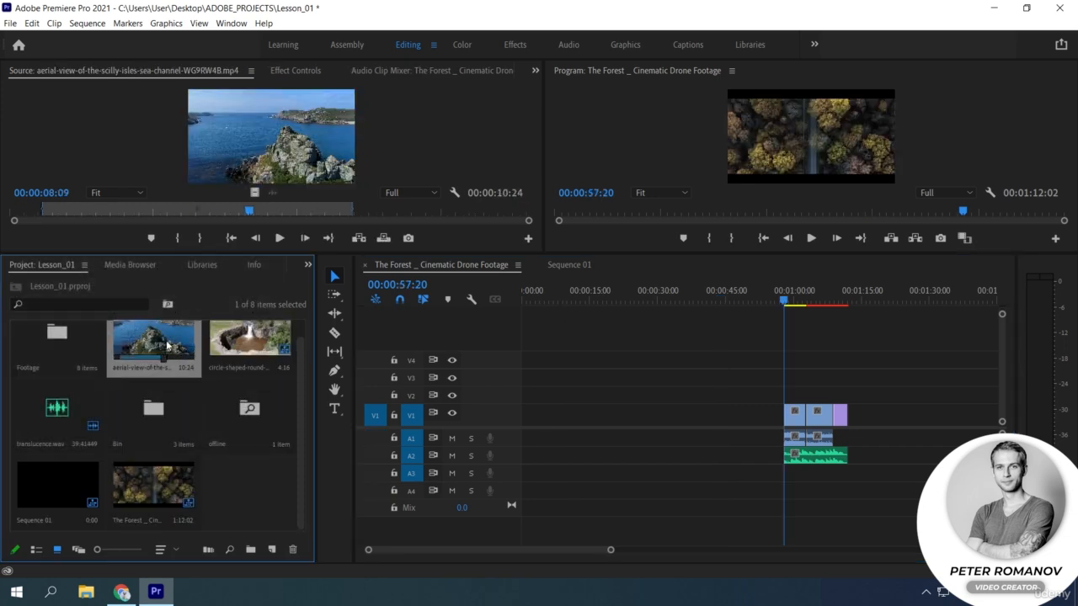
pyautogui.moveTo(254, 192); pyautogui.dragTo(789, 395)
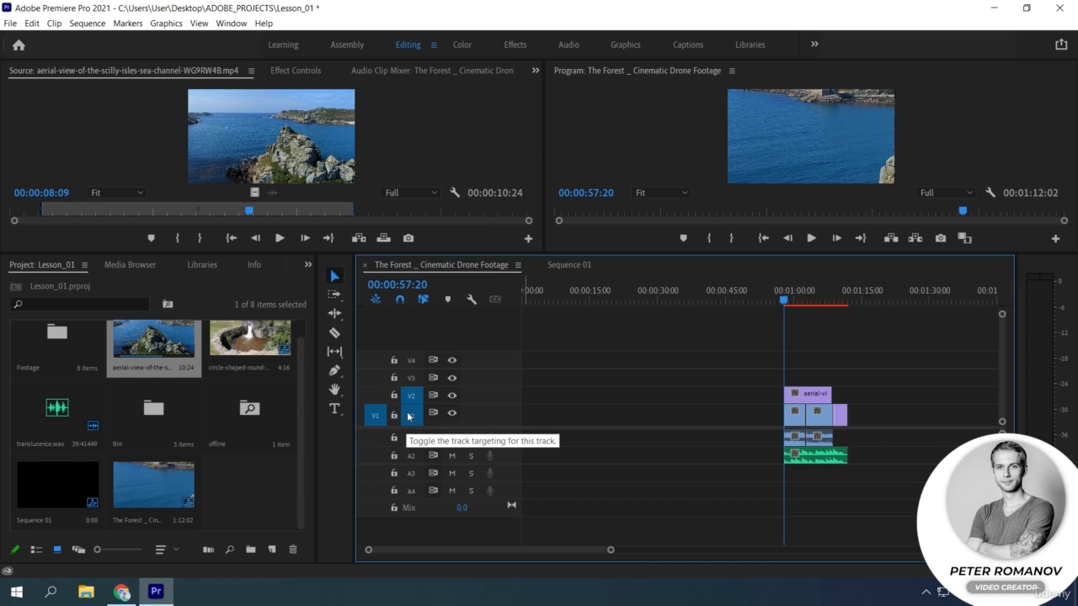
# With V1 and V2 targeted, step the playhead through the edit points to the sequence end and back to 00:01:02:20
pyautogui.press('Up')
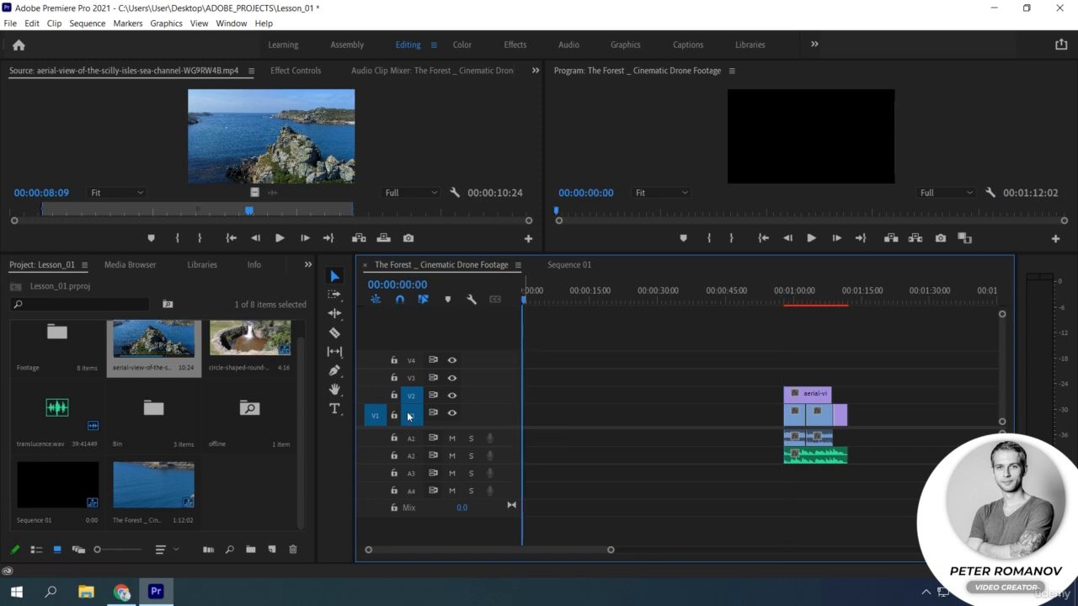
pyautogui.press('Down')
pyautogui.press('Down')
pyautogui.press('Down')
pyautogui.press('Down')
pyautogui.press('Down')
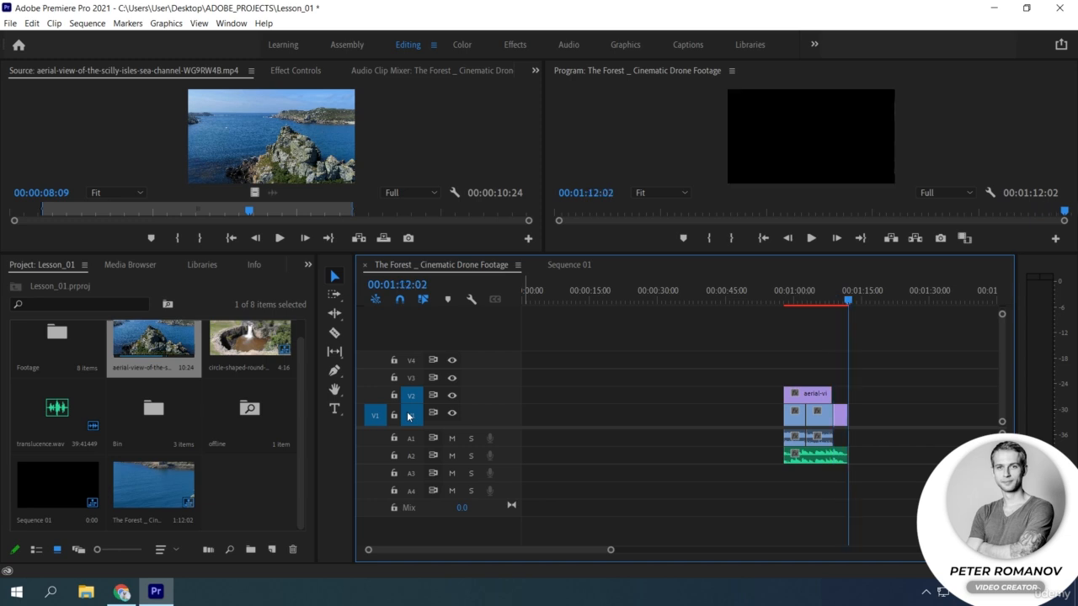
pyautogui.press('Up')
pyautogui.press('Up')
pyautogui.press('Up')
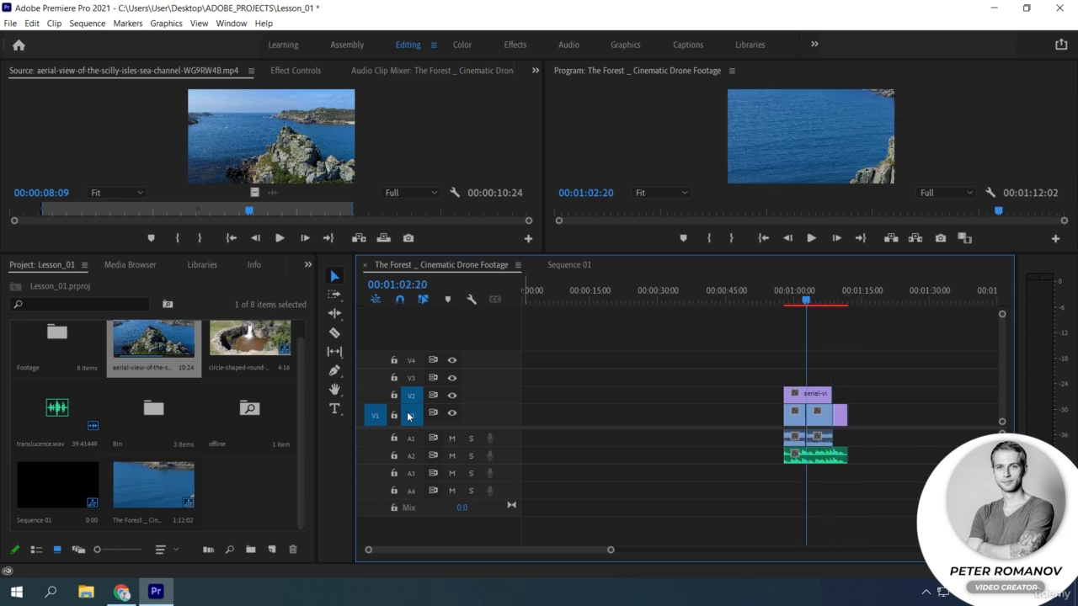
# Target only video track V1 and step through its edit points to the sequence end at 00:01:12:02
pyautogui.click(408, 416)
pyautogui.press('Down')
pyautogui.press('Up')
pyautogui.press('Down')
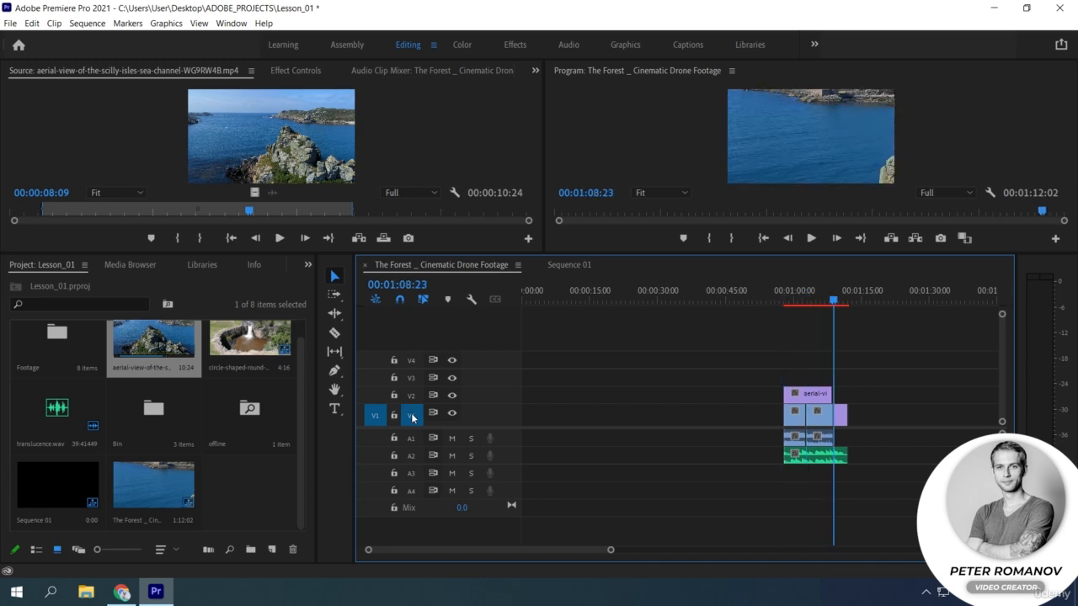
pyautogui.press('Down')
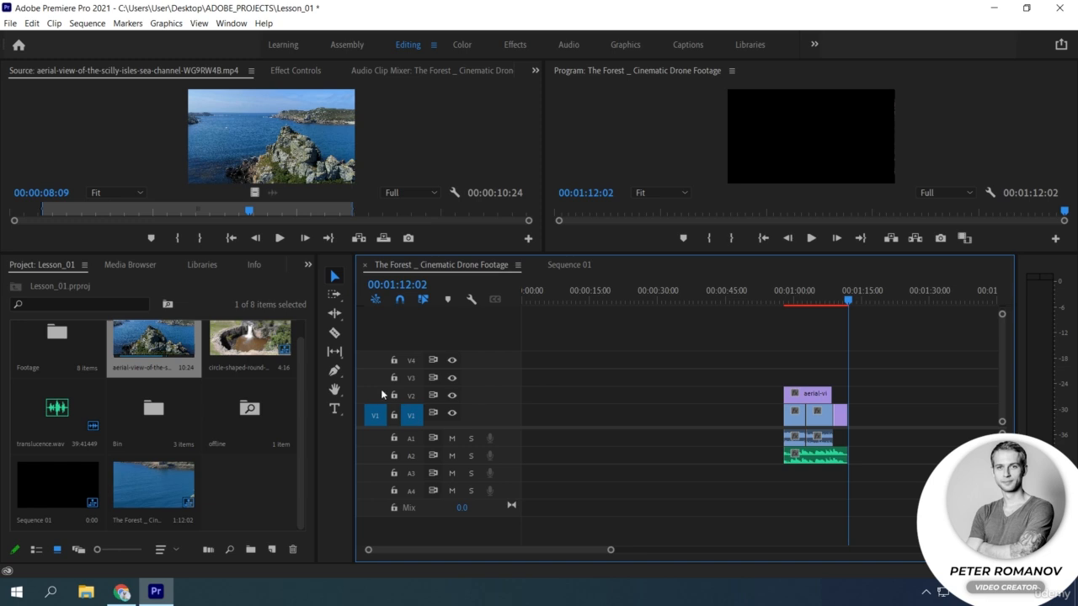
# Target only video track V2 and step back and forth between the start and end of its aerial clip
pyautogui.click(412, 403)
pyautogui.click(411, 415)
pyautogui.press('Up')
pyautogui.press('Up')
pyautogui.press('Down')
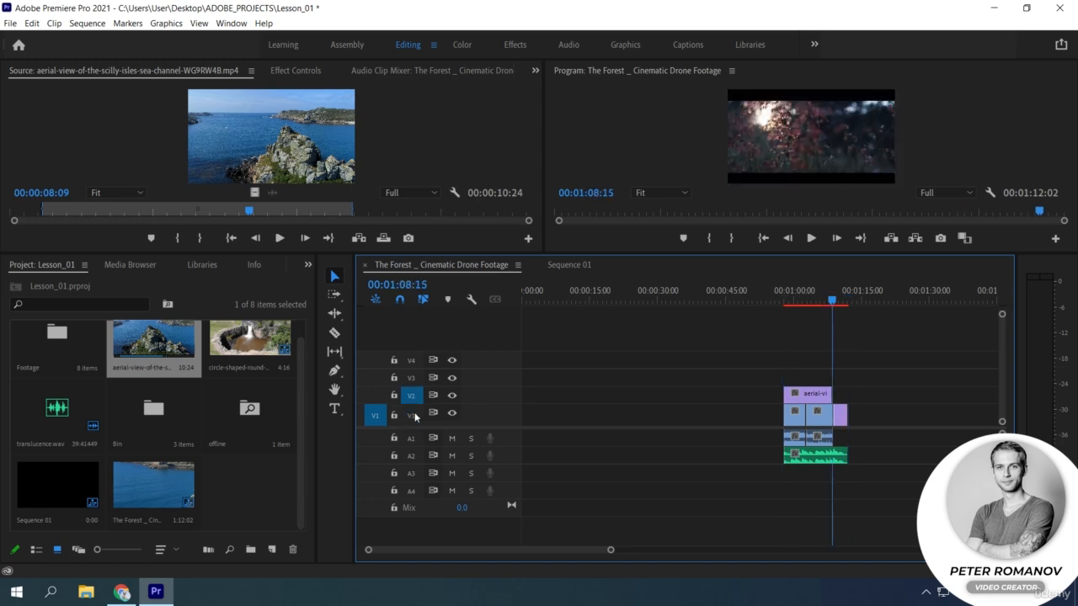
pyautogui.press('Up')
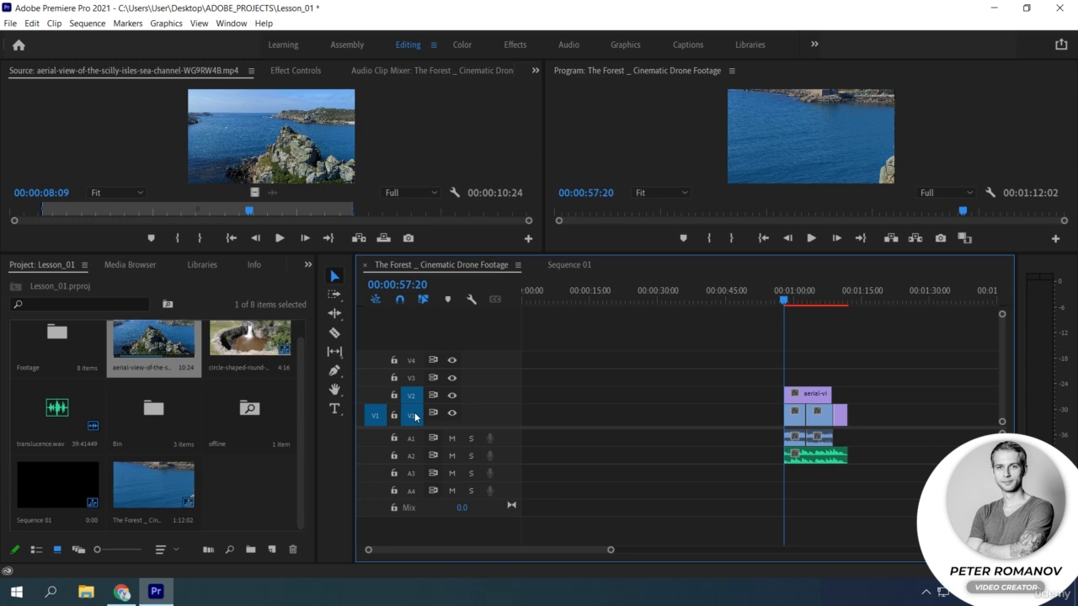
# Leave only V2 targeted and jump through the edit points on all tracks, returning to 00:00:57:20
pyautogui.click(413, 415)
pyautogui.click(411, 415)
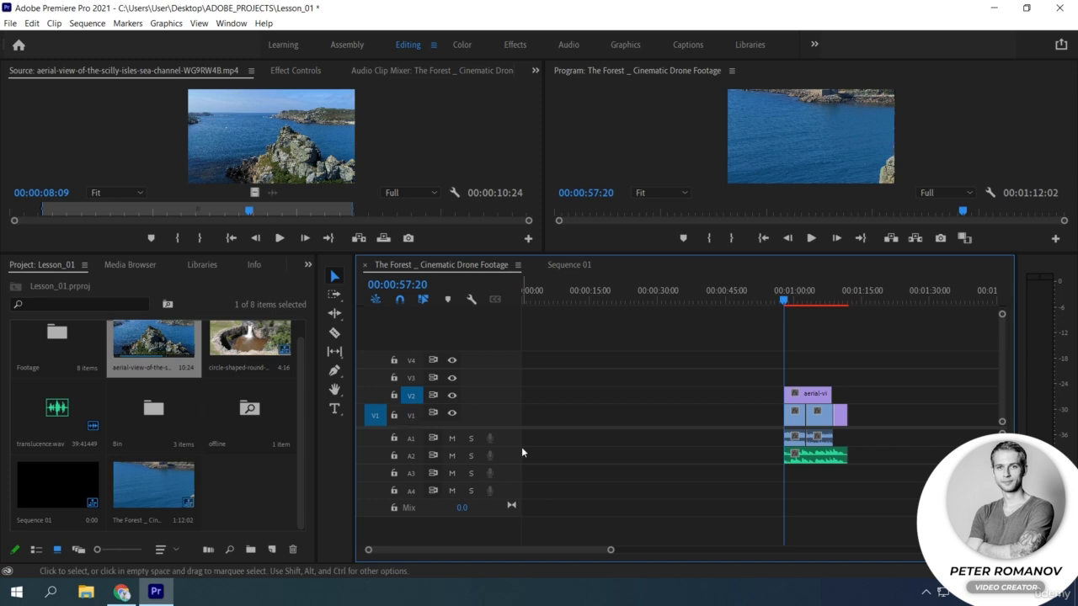
pyautogui.hotkey('shift', 'Down')
pyautogui.hotkey('shift', 'Down')
pyautogui.hotkey('shift', 'Down')
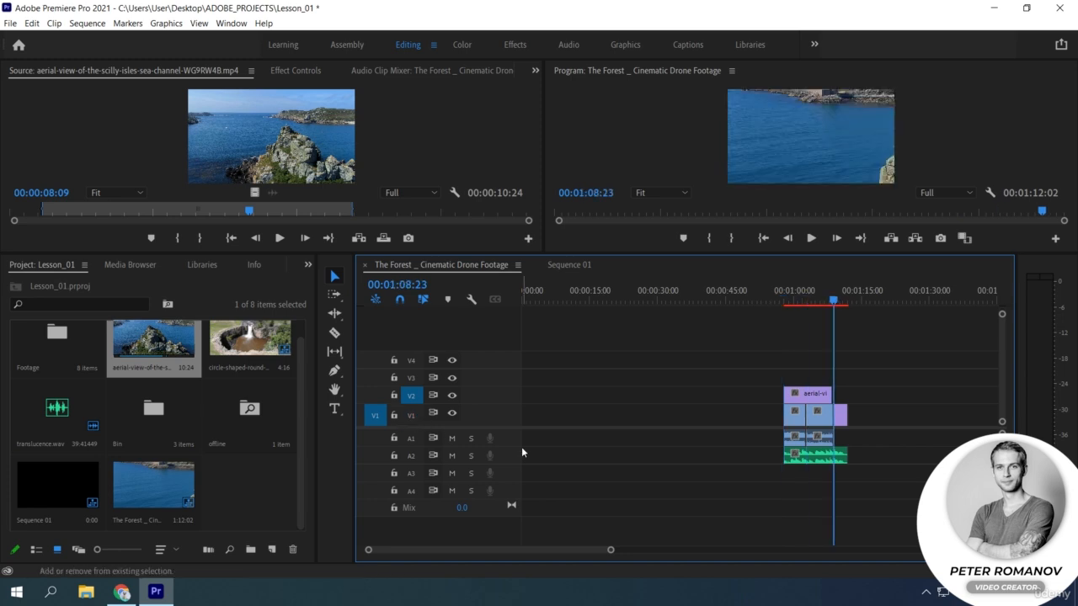
pyautogui.hotkey('shift', 'Down')
pyautogui.hotkey('shift', 'Up')
pyautogui.hotkey('shift', 'Up')
pyautogui.hotkey('shift', 'Up')
pyautogui.hotkey('shift', 'Up')
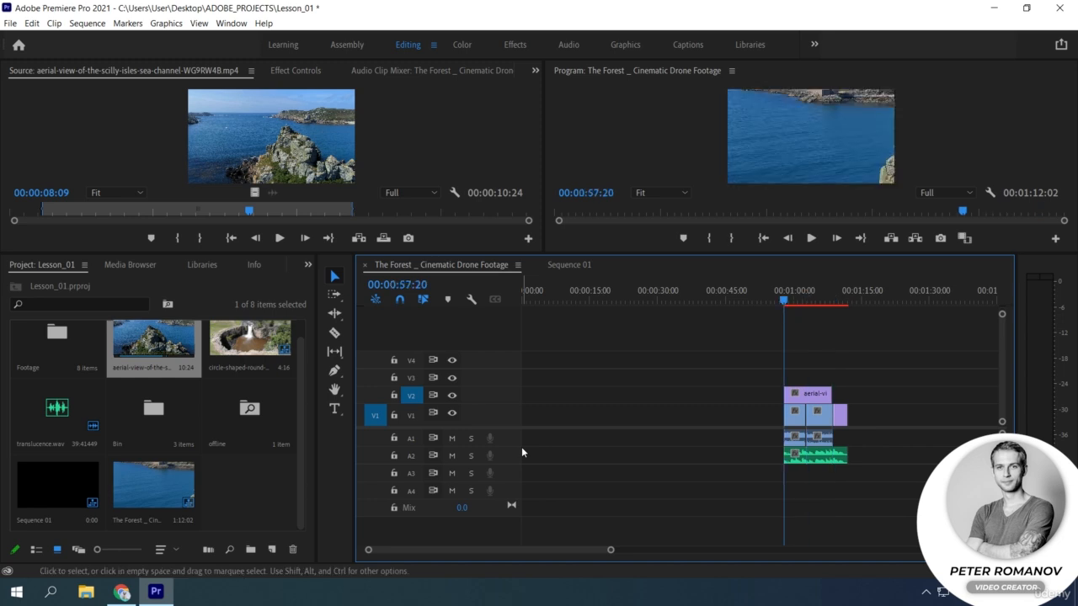
pyautogui.press('Down')
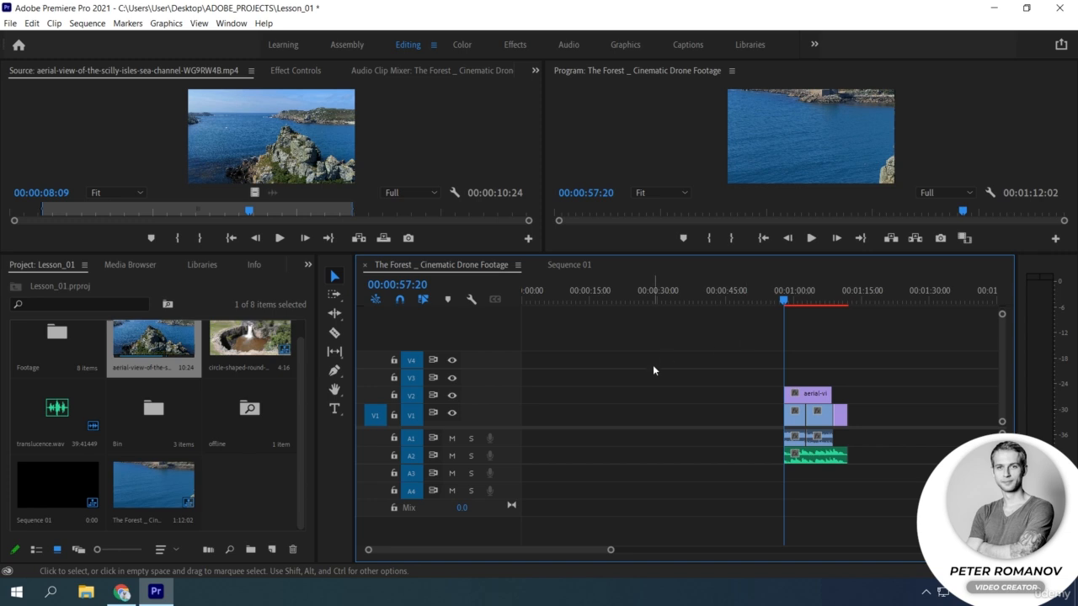
# Turn targeting off and back on for all audio tracks at once
pyautogui.keyDown('shift'); pyautogui.click(414, 454); pyautogui.keyUp('shift')
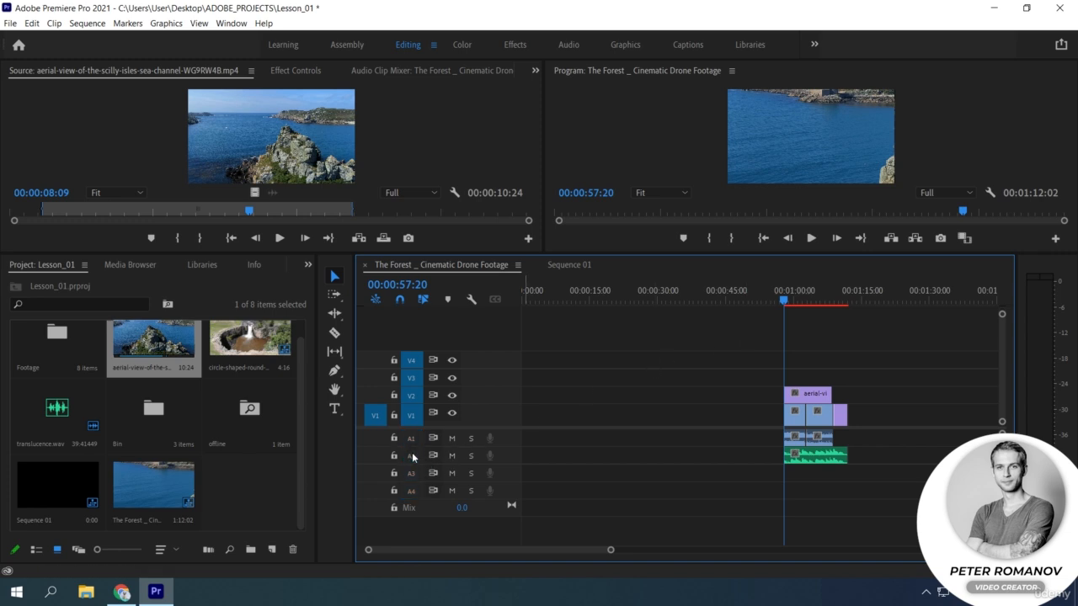
pyautogui.keyDown('shift'); pyautogui.click(412, 455); pyautogui.keyUp('shift')
pyautogui.keyDown('shift'); pyautogui.click(412, 456); pyautogui.keyUp('shift')
pyautogui.keyDown('shift'); pyautogui.click(412, 455); pyautogui.keyUp('shift')
# Lock and unlock video track V2, all video tracks together, and audio track A3
pyautogui.click(394, 396)
pyautogui.click(394, 396)
pyautogui.keyDown('shift'); pyautogui.click(394, 396); pyautogui.keyUp('shift')
pyautogui.keyDown('shift'); pyautogui.click(394, 396); pyautogui.keyUp('shift')
pyautogui.click(394, 474)
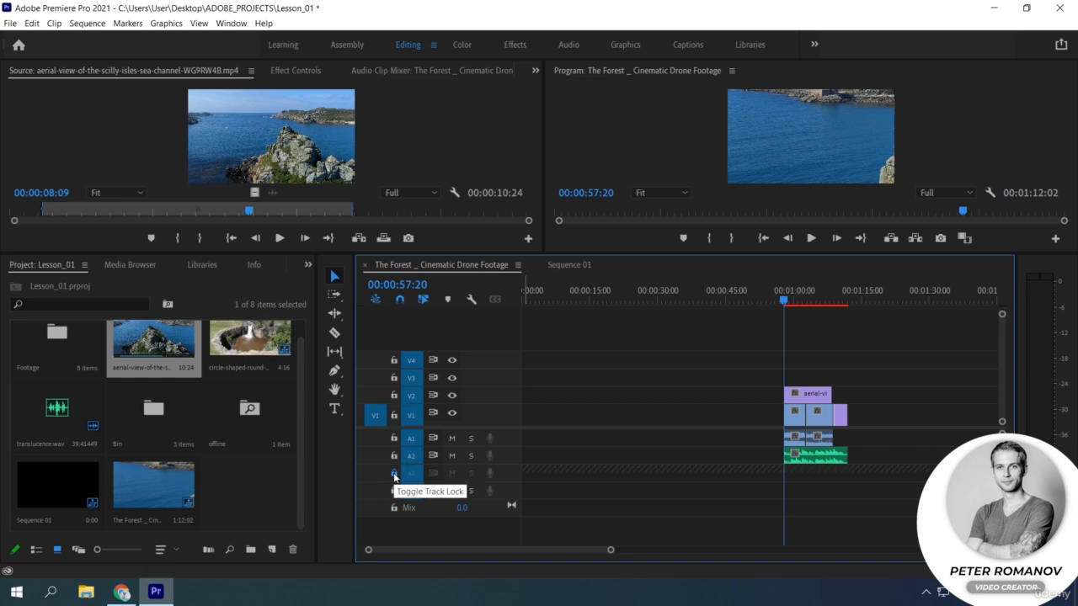
pyautogui.click(394, 474)
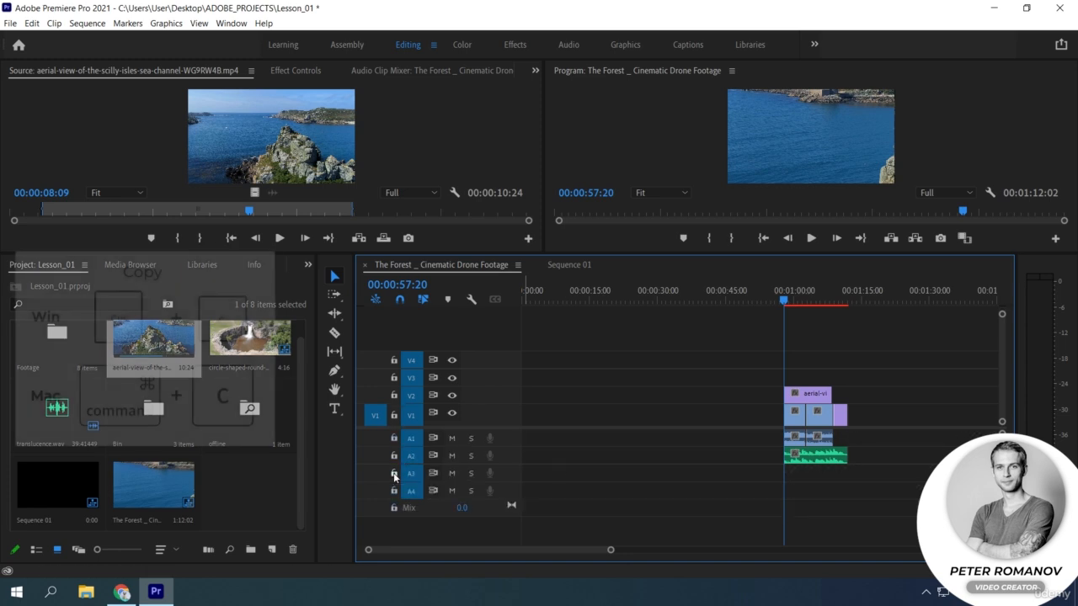
# Copy the first V1 clip with its A1 audio and paste it at 00:01:17:12, past the sequence end
pyautogui.click(794, 414)
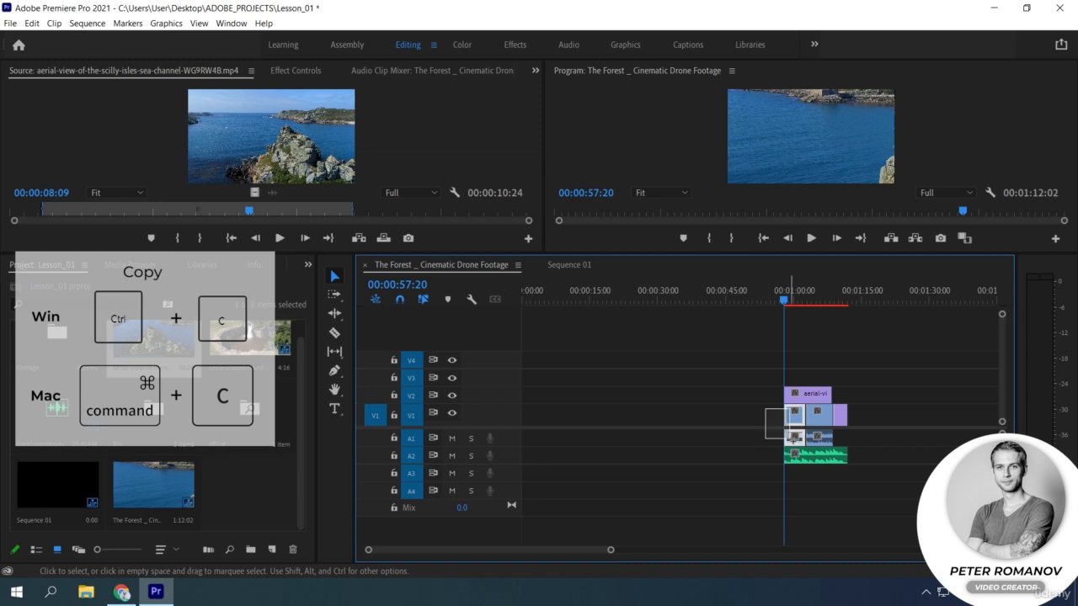
pyautogui.click(846, 299)
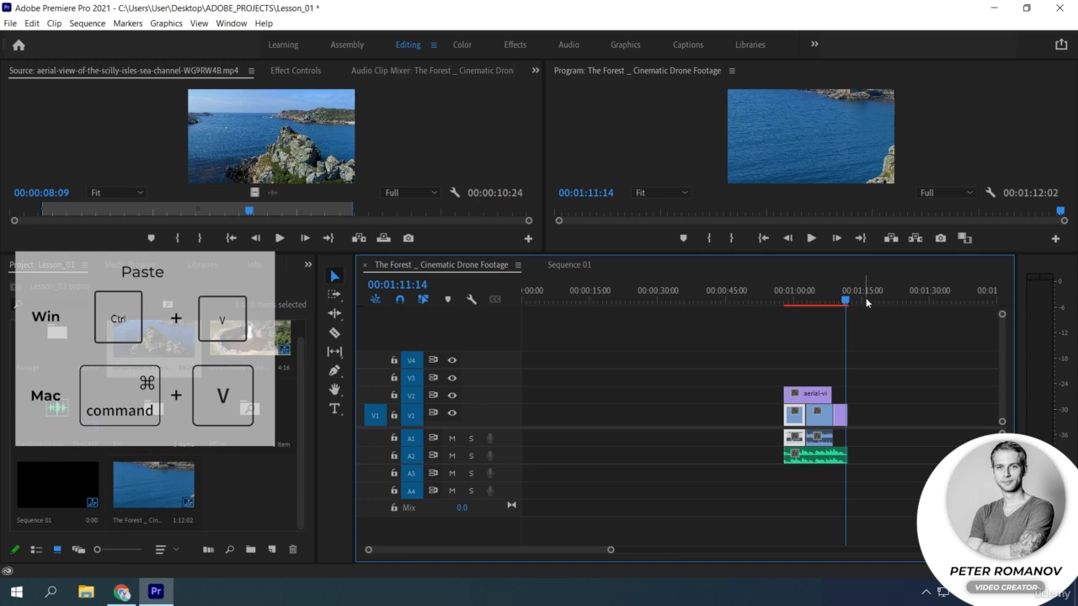
pyautogui.click(872, 298)
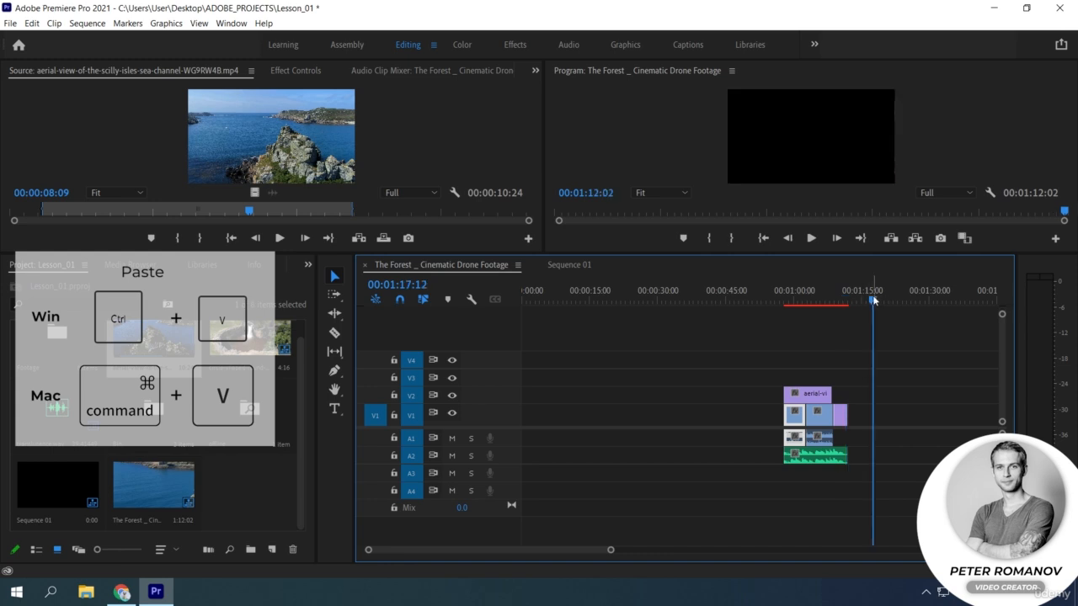
pyautogui.hotkey('ctrl', 'v')
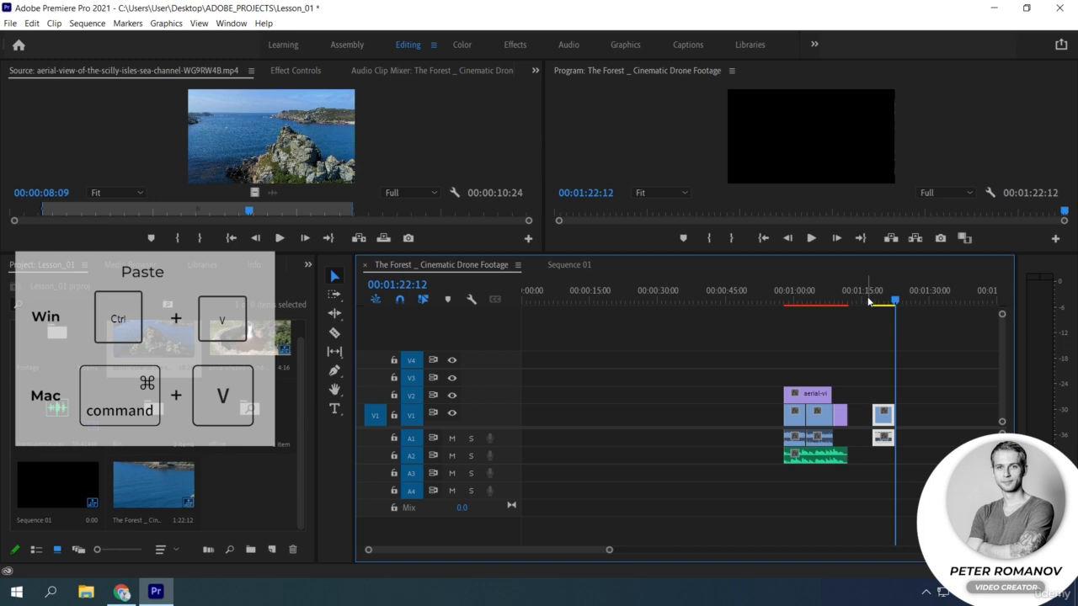
# Untarget video tracks V1 and V2 and paste the copied clip onto V3 at 00:01:22:12
pyautogui.click(412, 415)
pyautogui.click(420, 396)
pyautogui.press('.')
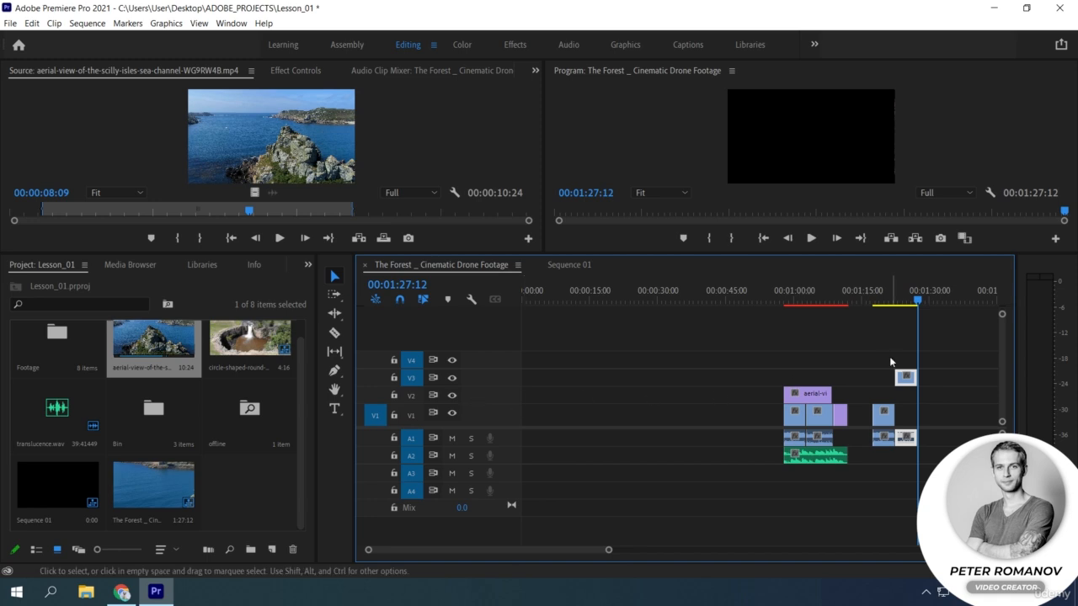
# Try pasting the copied clip onto V3 at 00:01:00:11, above the existing clips, and undo the paste
pyautogui.click(798, 300)
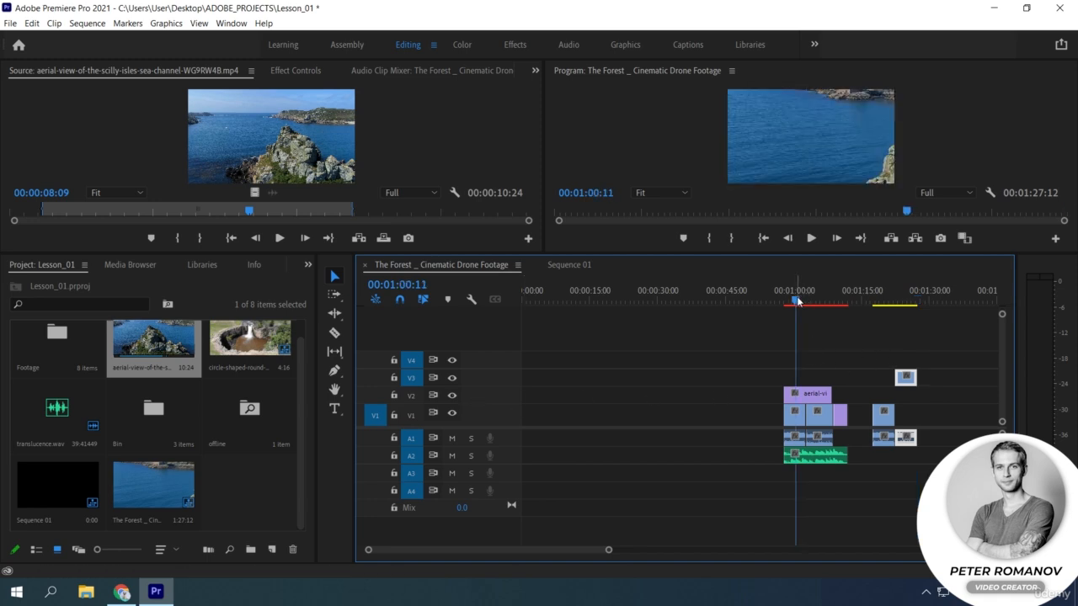
pyautogui.hotkey('ctrl', 'v')
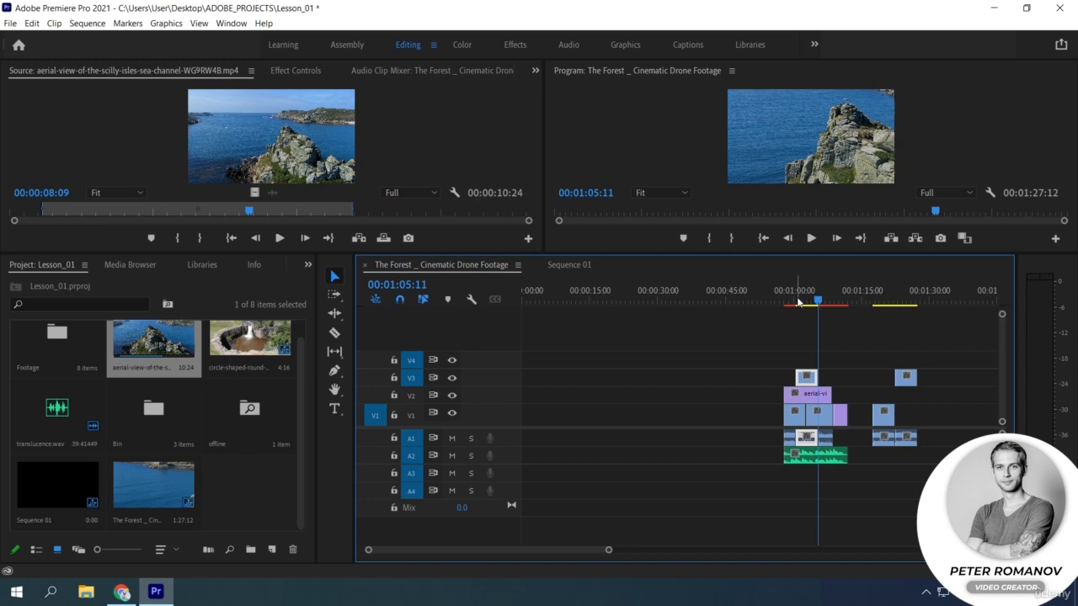
pyautogui.hotkey('ctrl', 'z')
# Delete the pasted clips beyond the original group and move all remaining clips to the start of the sequence
pyautogui.moveTo(804, 301); pyautogui.dragTo(765, 307)
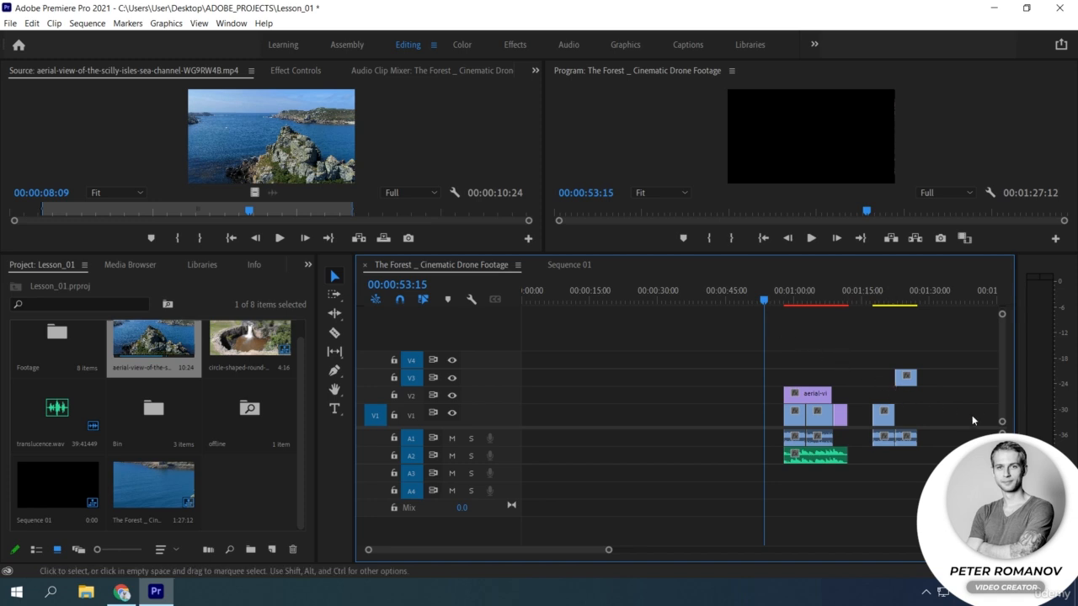
pyautogui.moveTo(947, 452); pyautogui.dragTo(876, 362)
pyautogui.press('Delete')
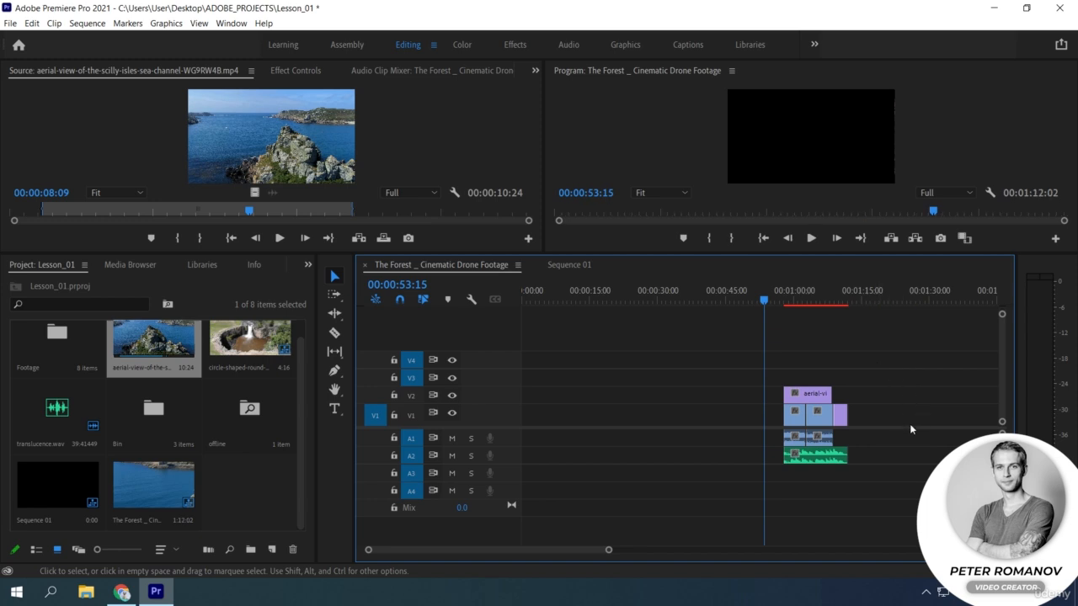
pyautogui.moveTo(909, 471); pyautogui.dragTo(545, 406)
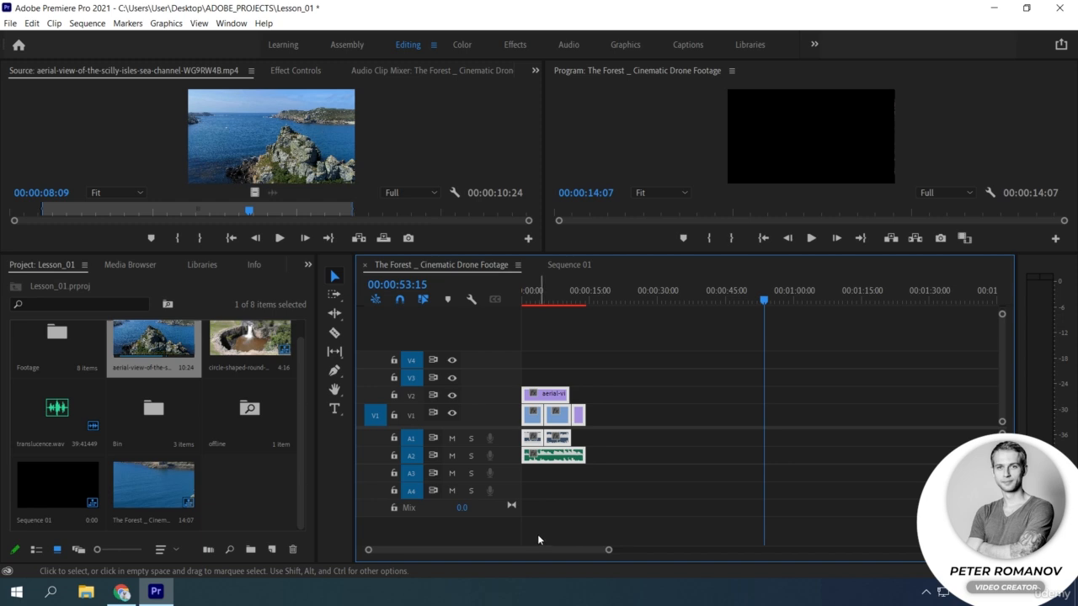
# Lock and unlock video track V1 and audio track A1
pyautogui.click(395, 418)
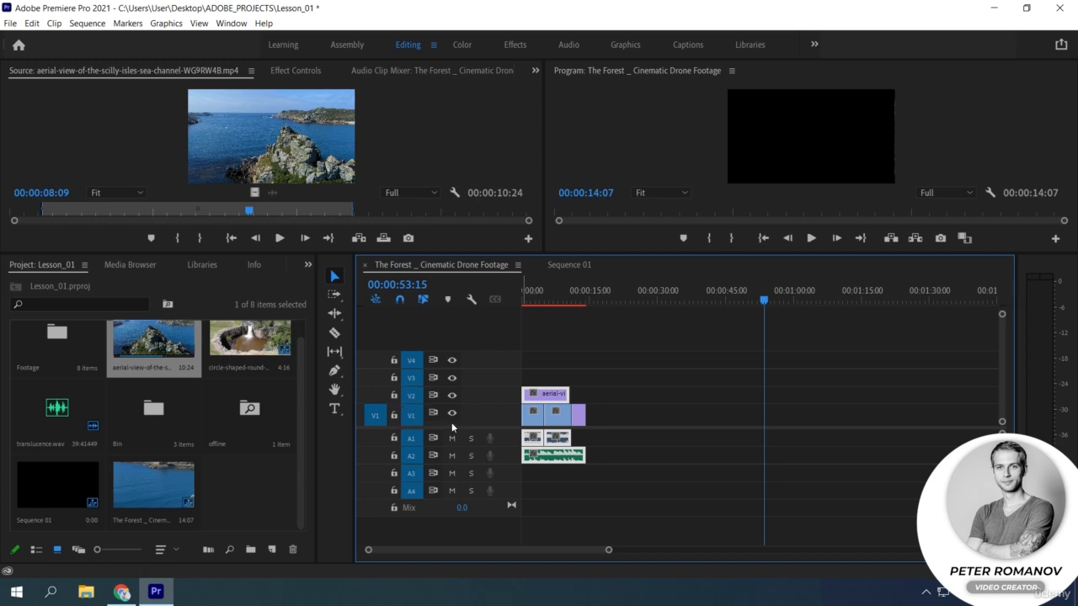
pyautogui.click(394, 439)
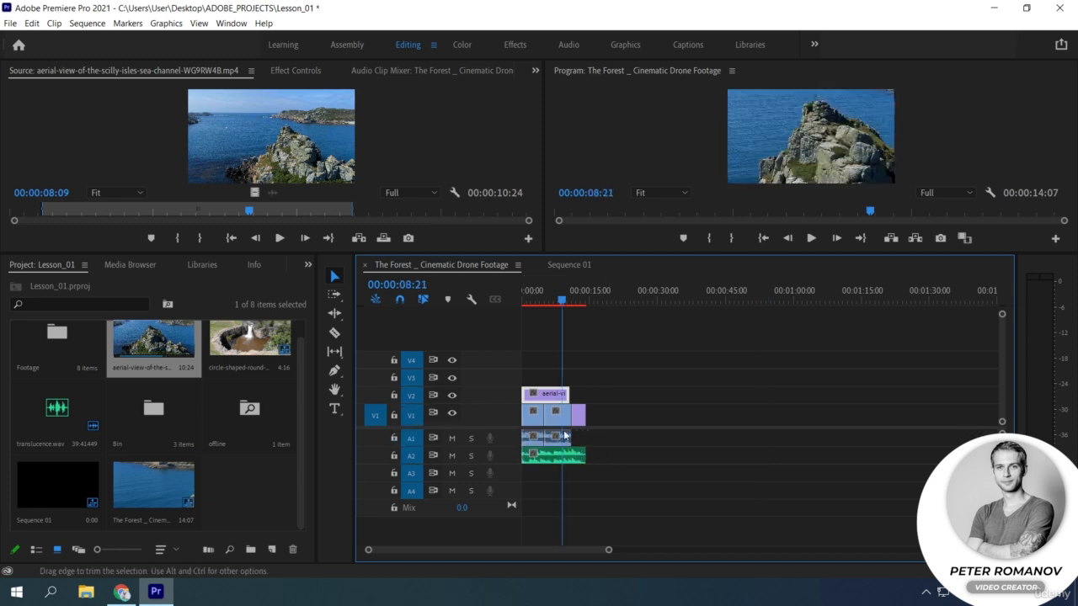
# Toggle the output of video track V2 off and on while scrubbing the sequence near 00:00:06:01, leaving V2 visible
pyautogui.click(453, 395)
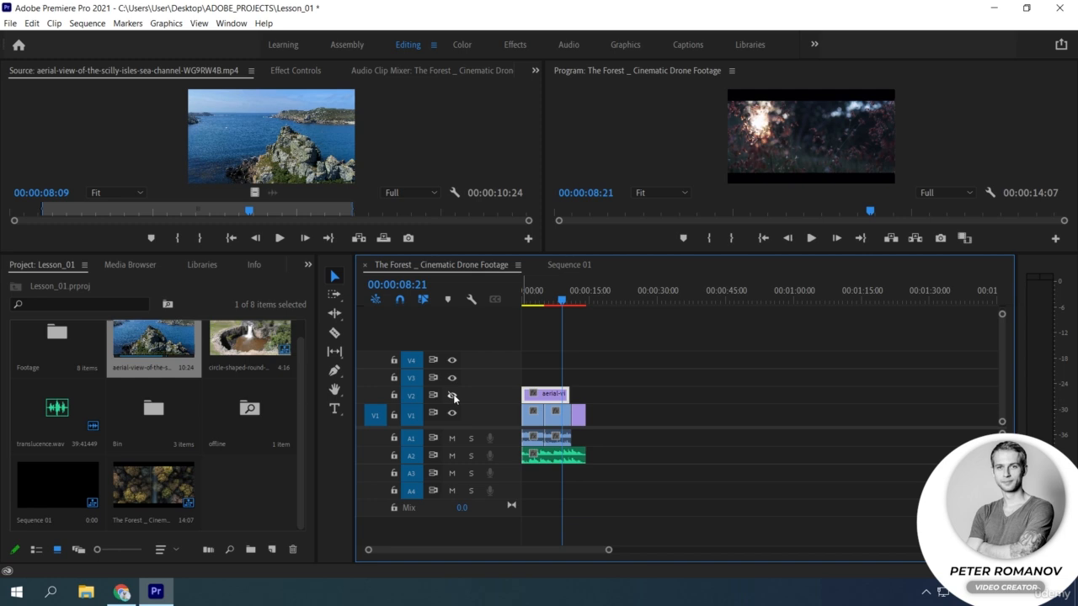
pyautogui.click(453, 395)
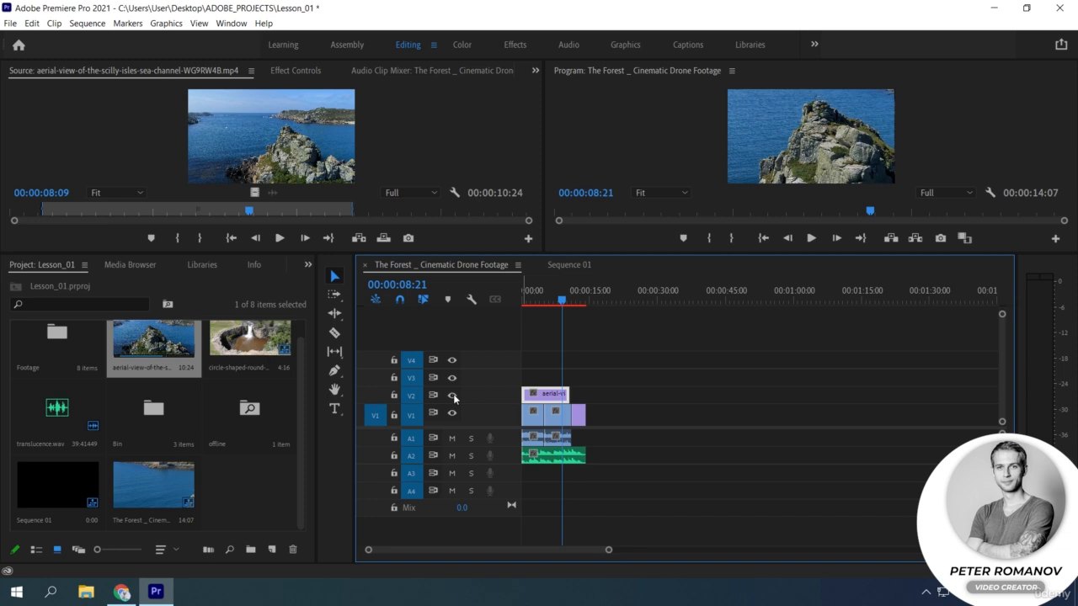
pyautogui.click(452, 396)
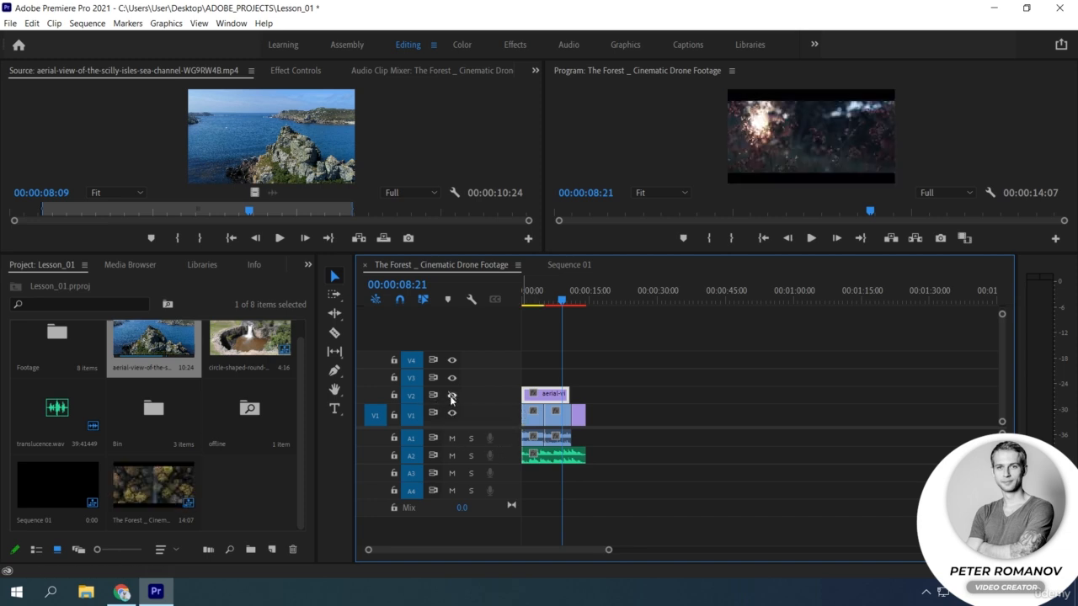
pyautogui.moveTo(552, 300)
pyautogui.mouseDown()
pyautogui.moveTo(535, 305)
pyautogui.moveTo(551, 301)
pyautogui.mouseUp()
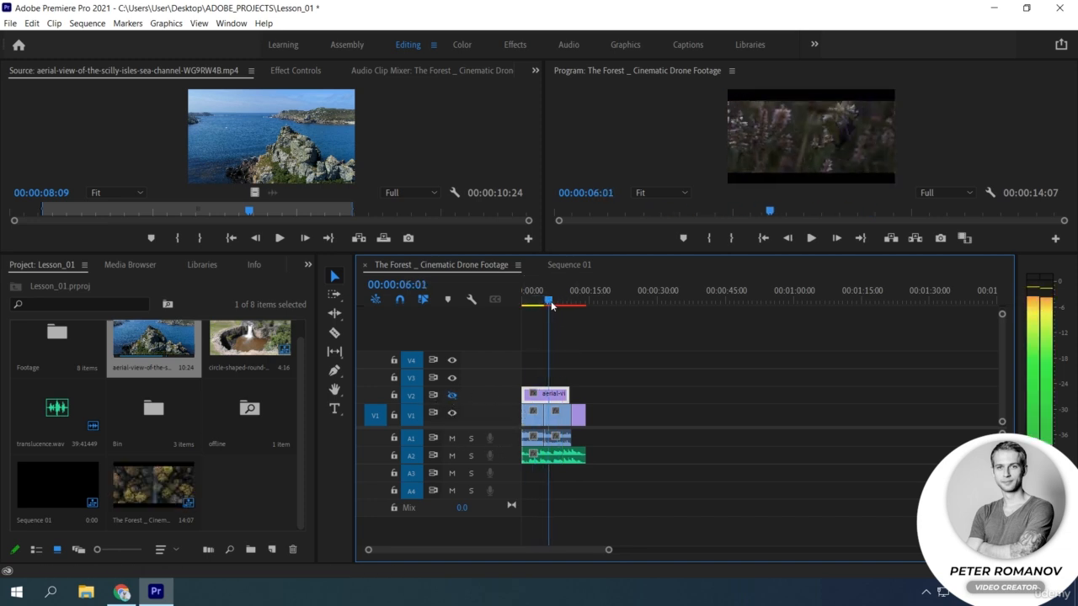
pyautogui.click(452, 395)
pyautogui.moveTo(551, 300)
pyautogui.mouseDown()
pyautogui.moveTo(536, 303)
pyautogui.moveTo(550, 305)
pyautogui.mouseUp()
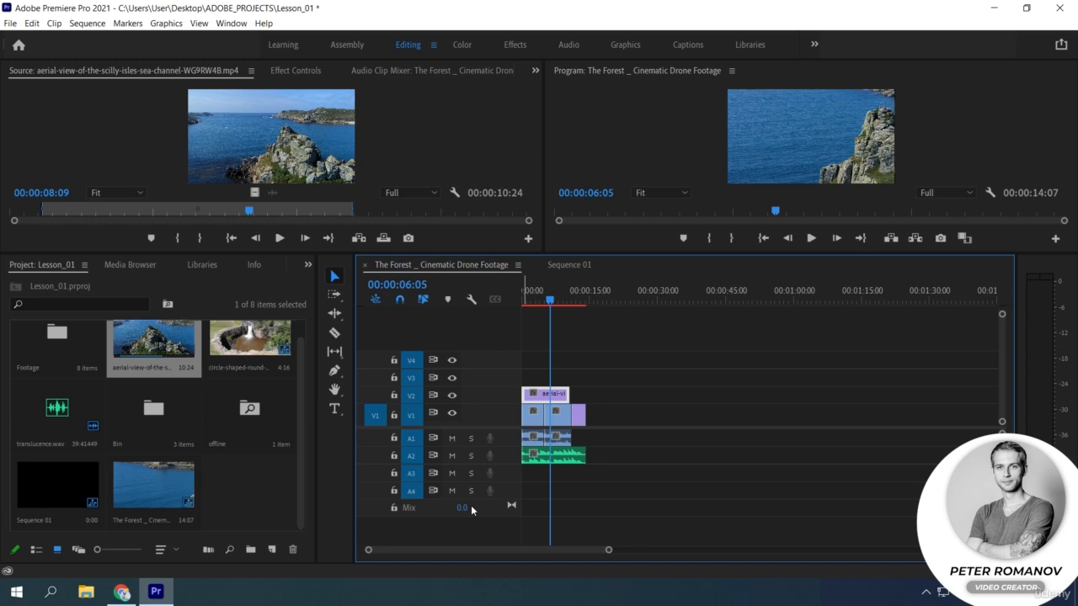
# Toggle mute on A1, mute A2 and play the sequence from 00:00:02:08, and unmute A2
pyautogui.click(451, 439)
pyautogui.click(452, 439)
pyautogui.click(452, 456)
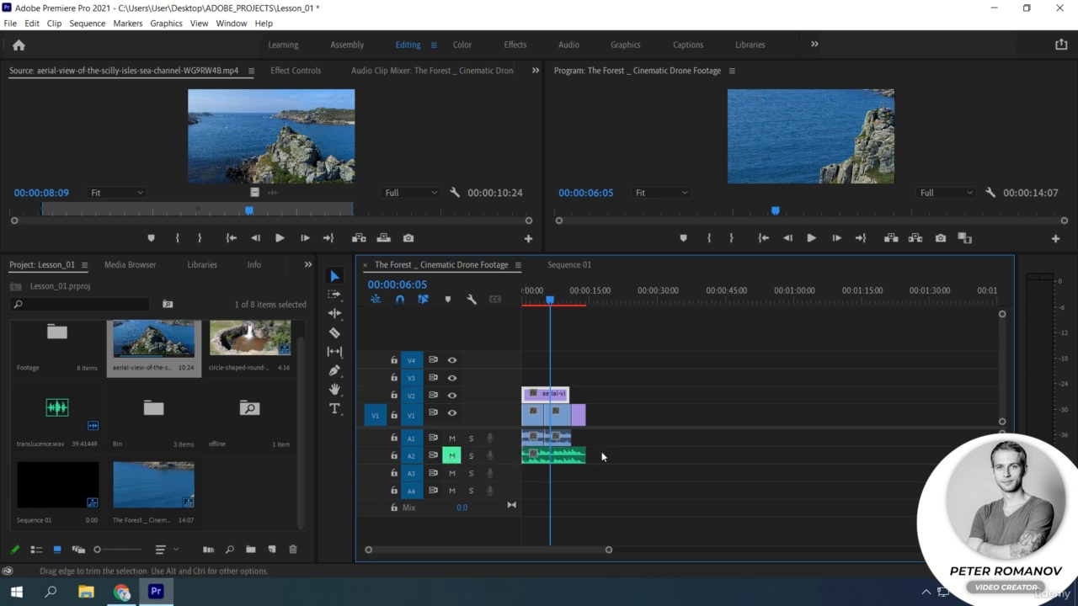
pyautogui.moveTo(549, 304); pyautogui.dragTo(529, 305)
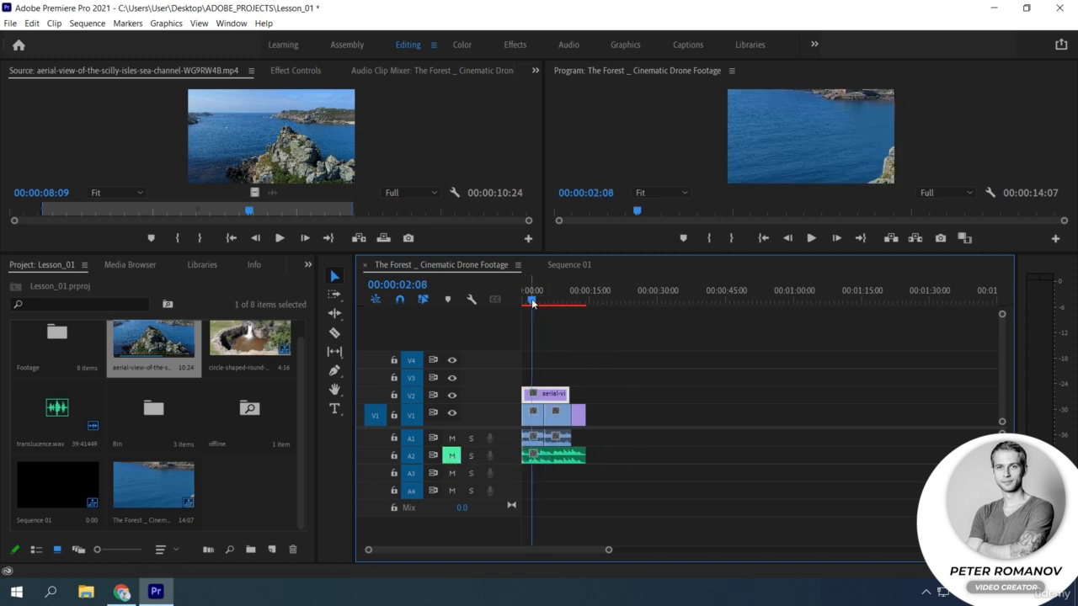
pyautogui.press('space')
pyautogui.press('space')
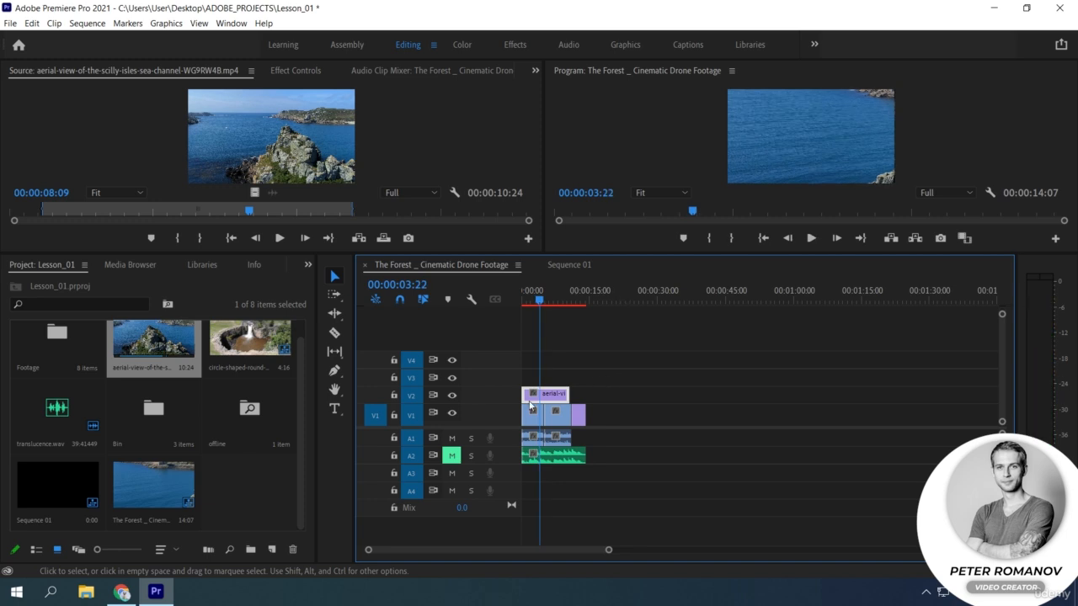
pyautogui.click(451, 456)
# Solo audio track A2 and play the sequence from 00:00:03:22 to about 00:00:07:05
pyautogui.click(471, 456)
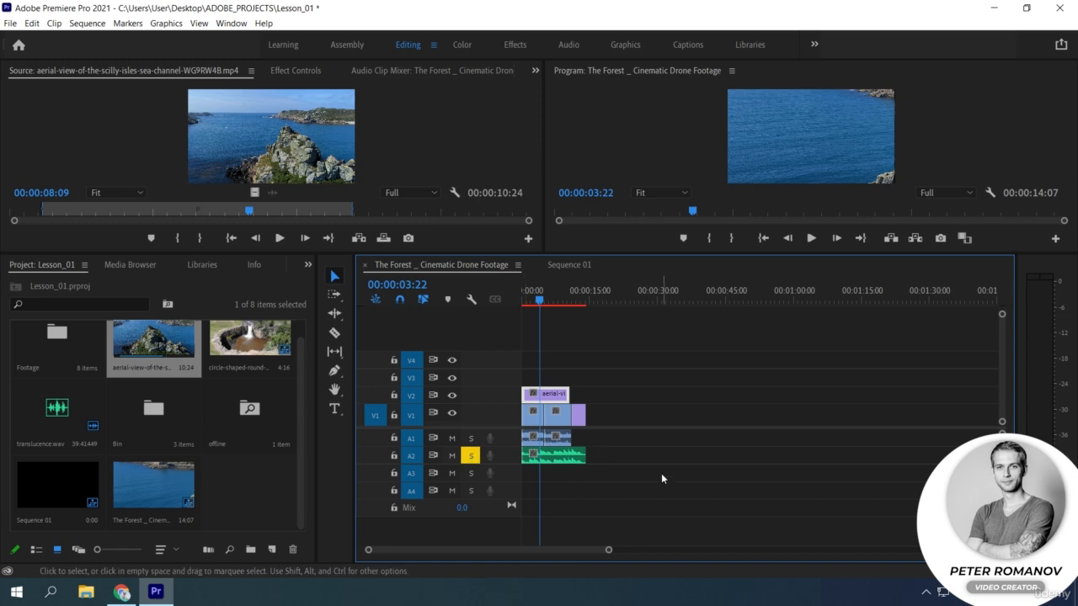
pyautogui.press('space')
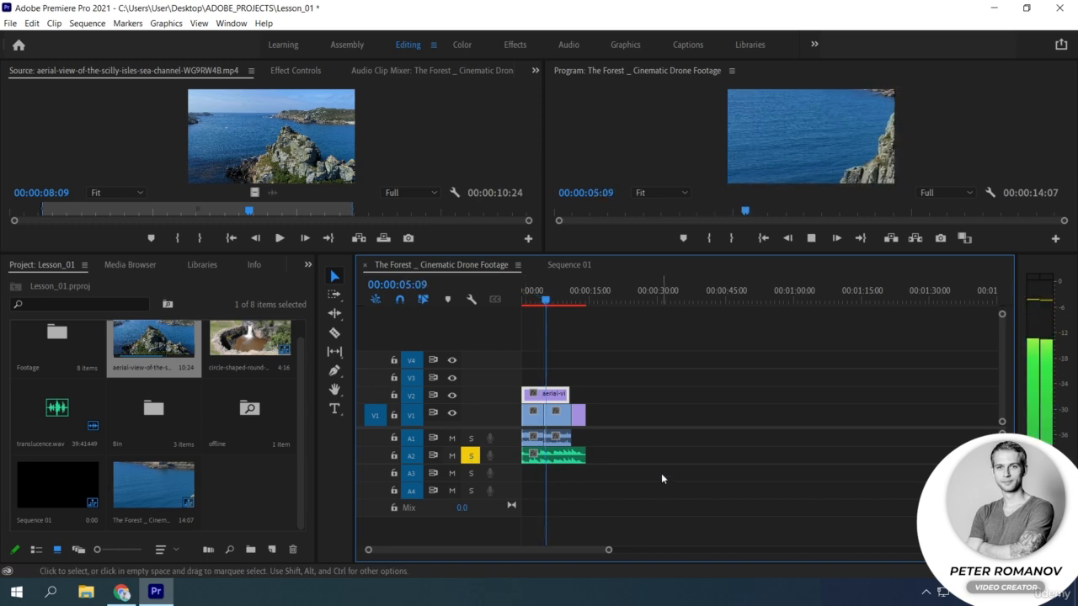
pyautogui.press('space')
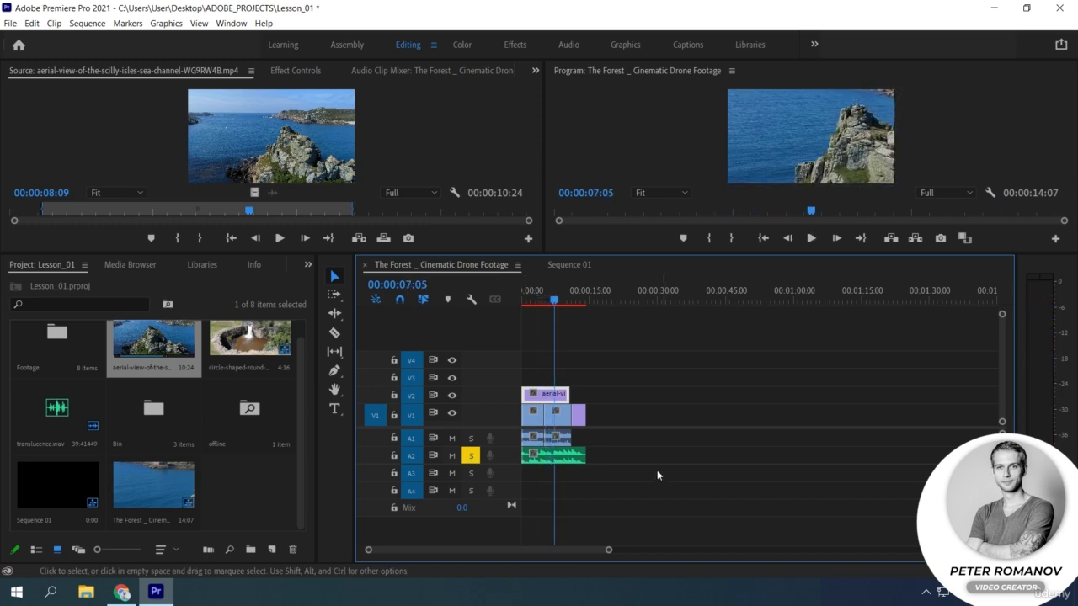
# Move the playhead to 00:00:01:18, toggle solo on A1 and A3, and clear solo from all audio tracks
pyautogui.click(529, 303)
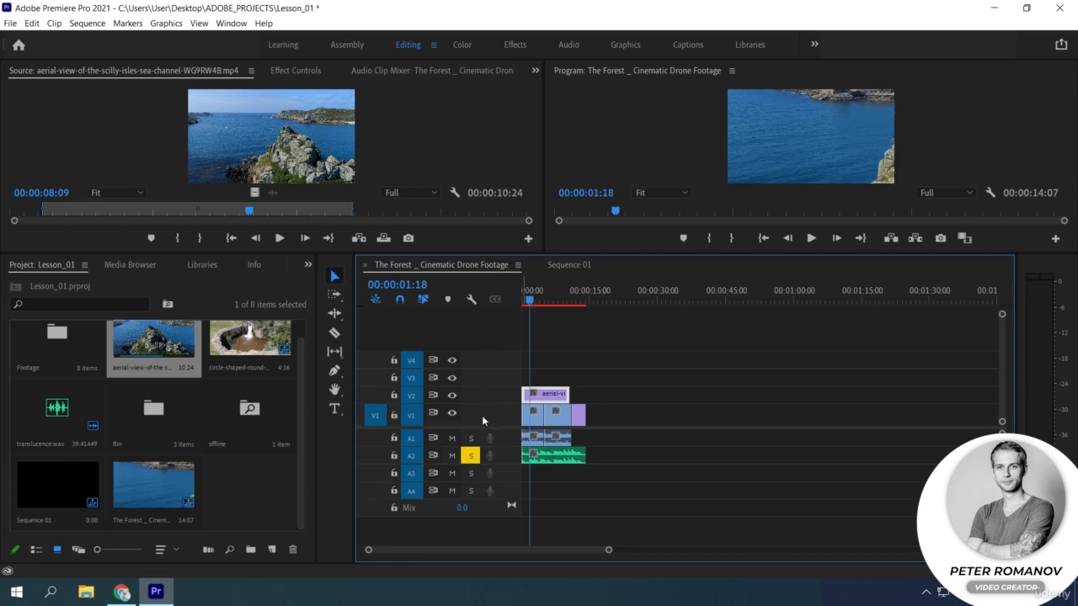
pyautogui.click(471, 438)
pyautogui.click(470, 474)
pyautogui.click(471, 458)
pyautogui.click(476, 443)
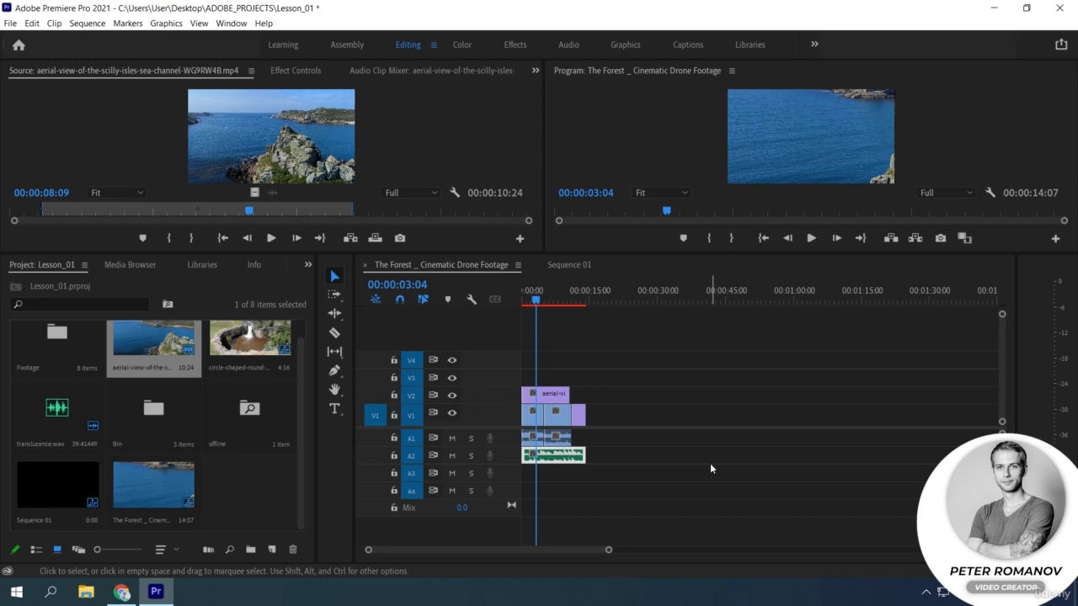
# Enlarge track V1, expand all tracks in the sequence, and minimize them all
pyautogui.moveTo(487, 426); pyautogui.dragTo(485, 394)
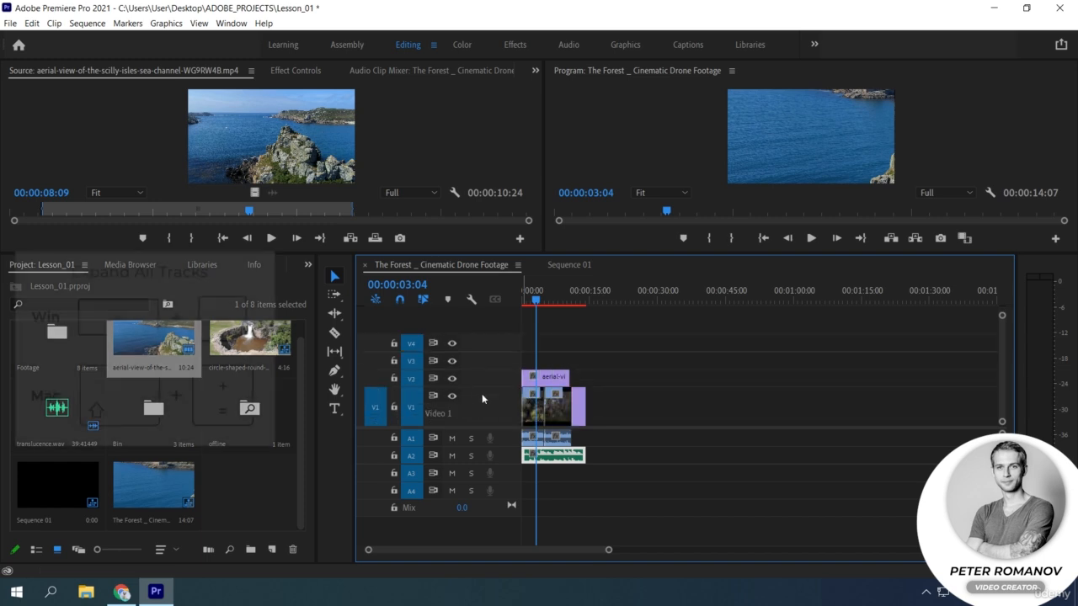
pyautogui.hotkey('shift', '=')
pyautogui.hotkey('shift', '-')
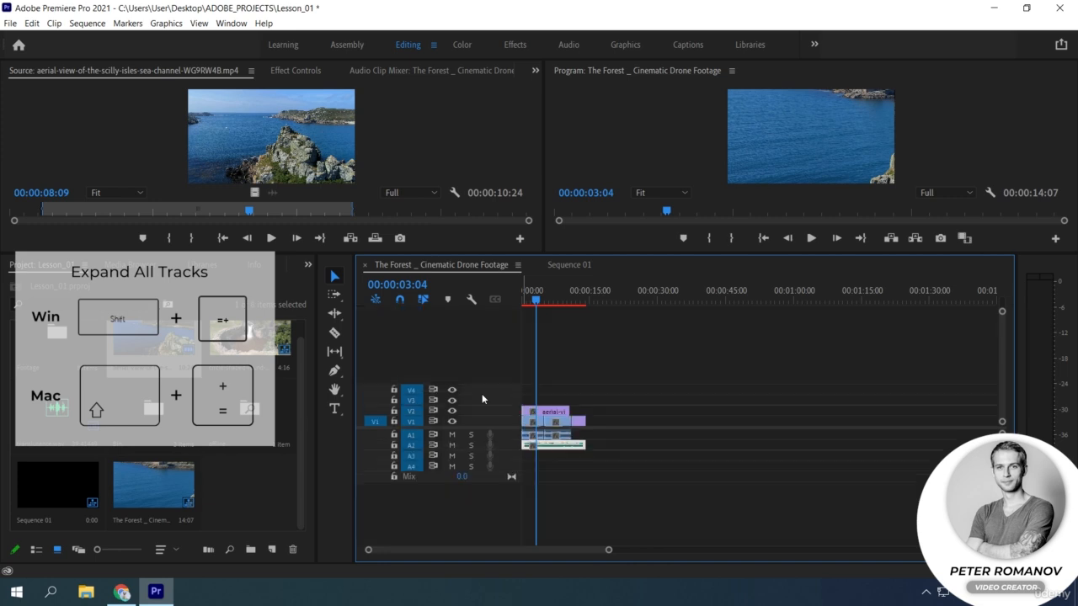
pyautogui.hotkey('shift', '=')
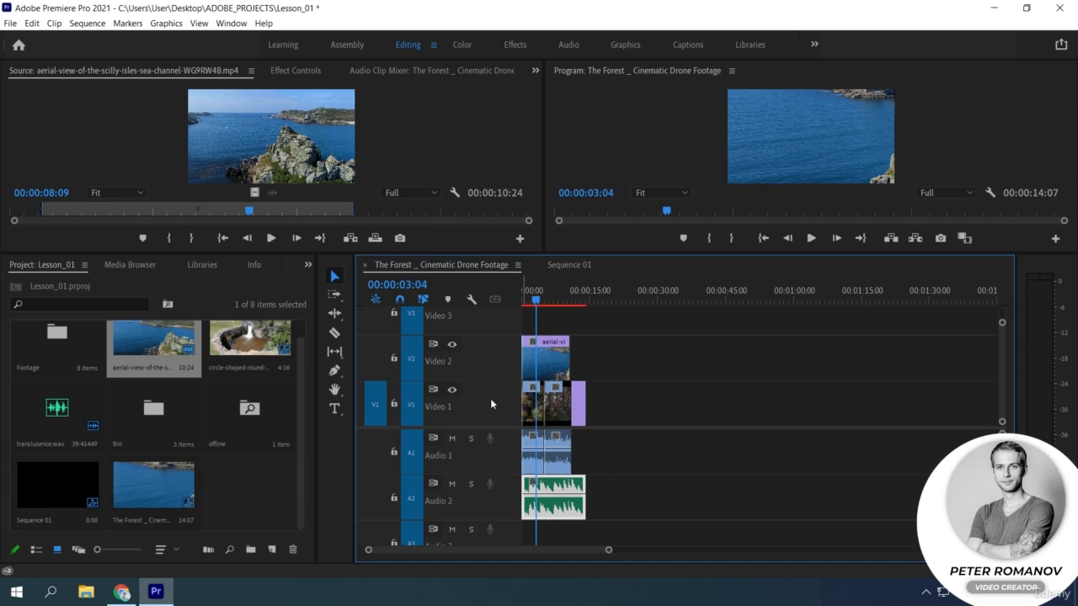
pyautogui.hotkey('shift', '-')
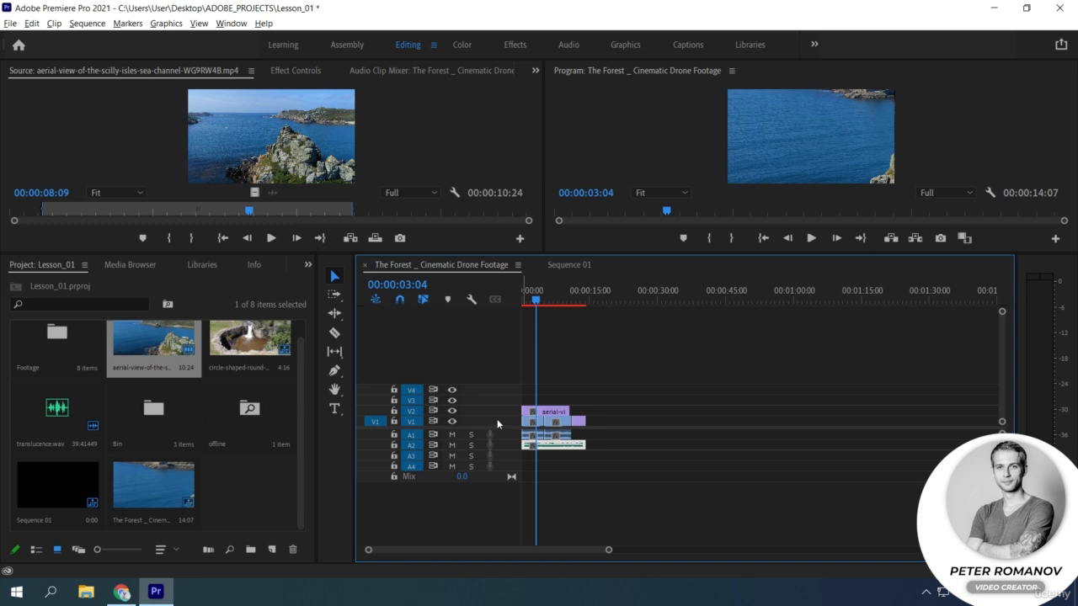
# Increase the height of video track V1 alone and reduce it to slightly taller than the other tracks
pyautogui.scroll(4, 496, 419)
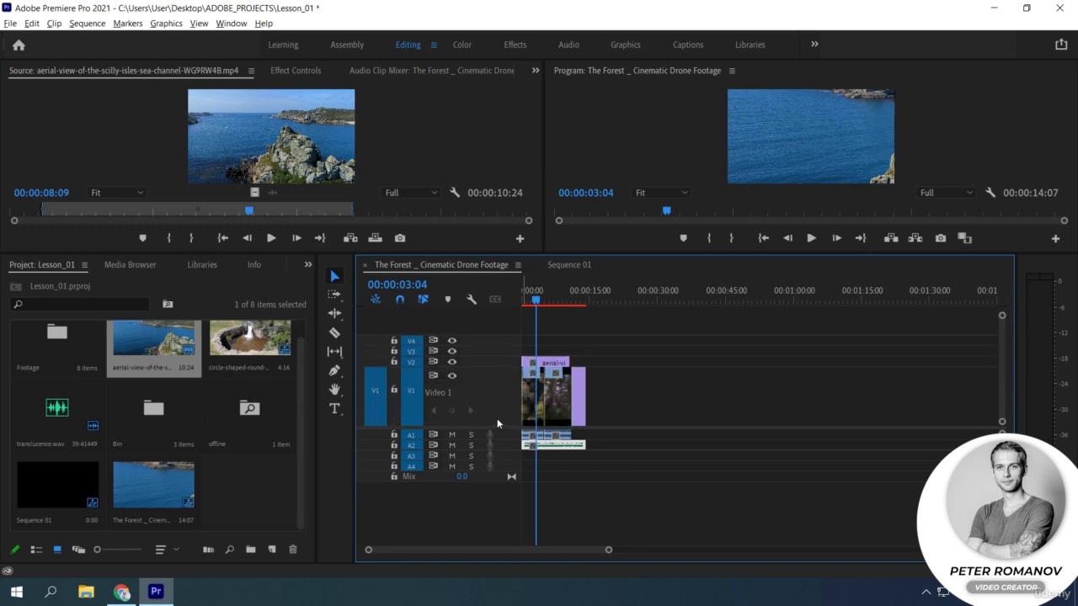
pyautogui.scroll(-4, 497, 423)
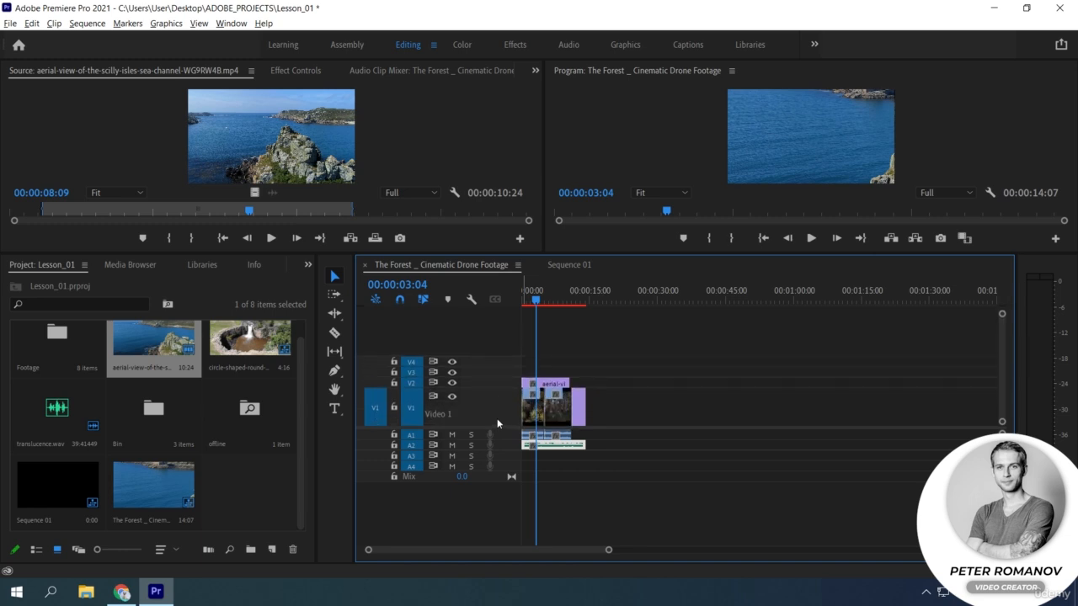
pyautogui.scroll(-1, 497, 423)
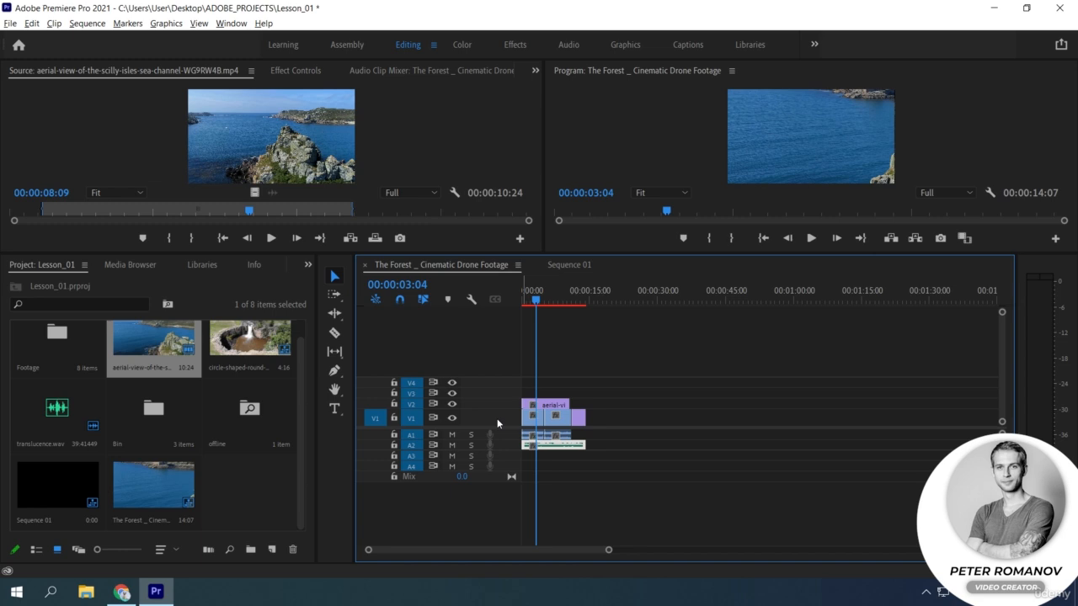
# Expand the height of all video tracks together and shrink them back to their compact height
pyautogui.press('alt')
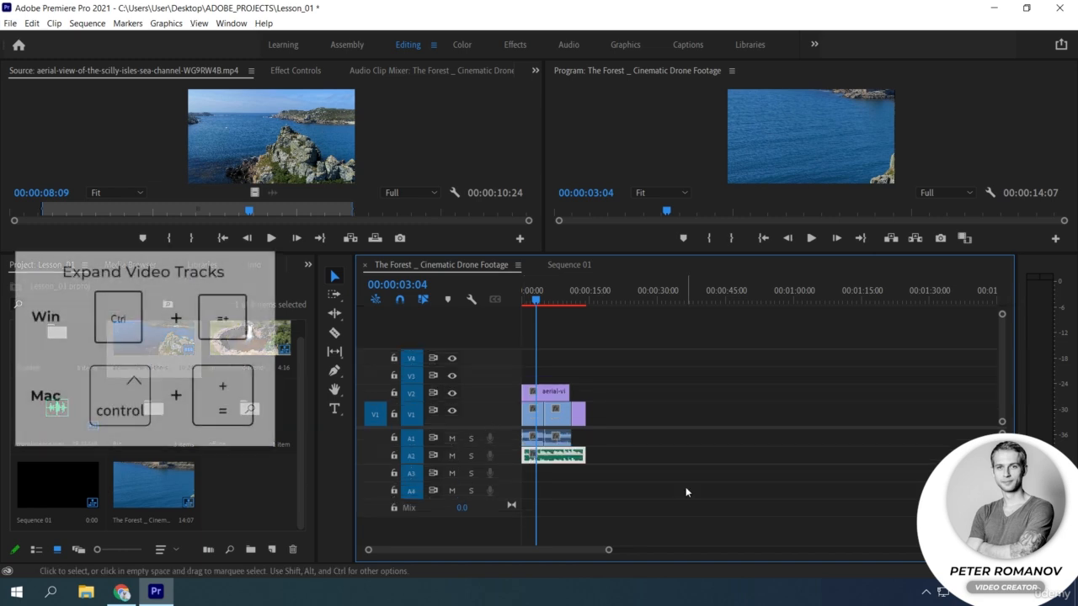
pyautogui.hotkey('ctrl', '=')
pyautogui.hotkey('ctrl', '=')
pyautogui.hotkey('ctrl', '=')
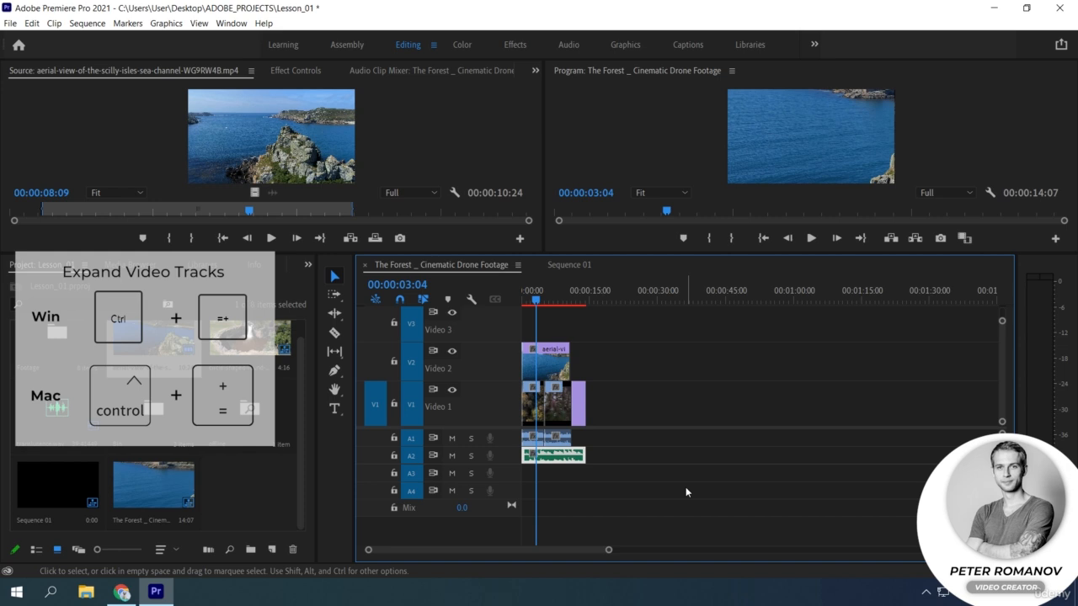
pyautogui.hotkey('ctrl', '-')
pyautogui.hotkey('ctrl', '-')
pyautogui.hotkey('ctrl', '-')
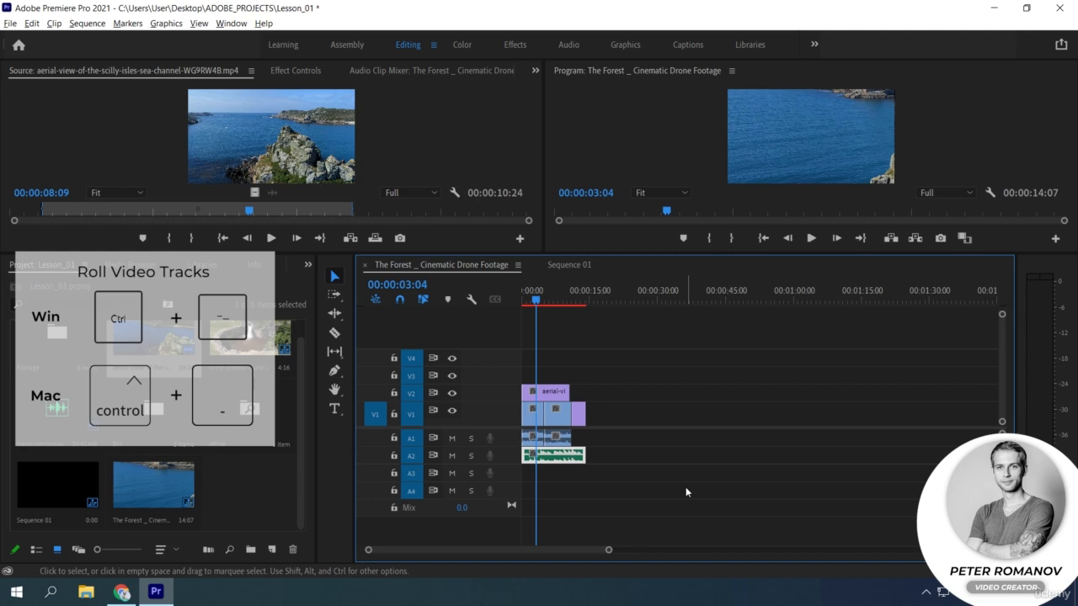
# Expand the height of all audio tracks together and shrink them back to their compact height
pyautogui.hotkey('alt', '=')
pyautogui.hotkey('alt', '=')
pyautogui.hotkey('alt', '-')
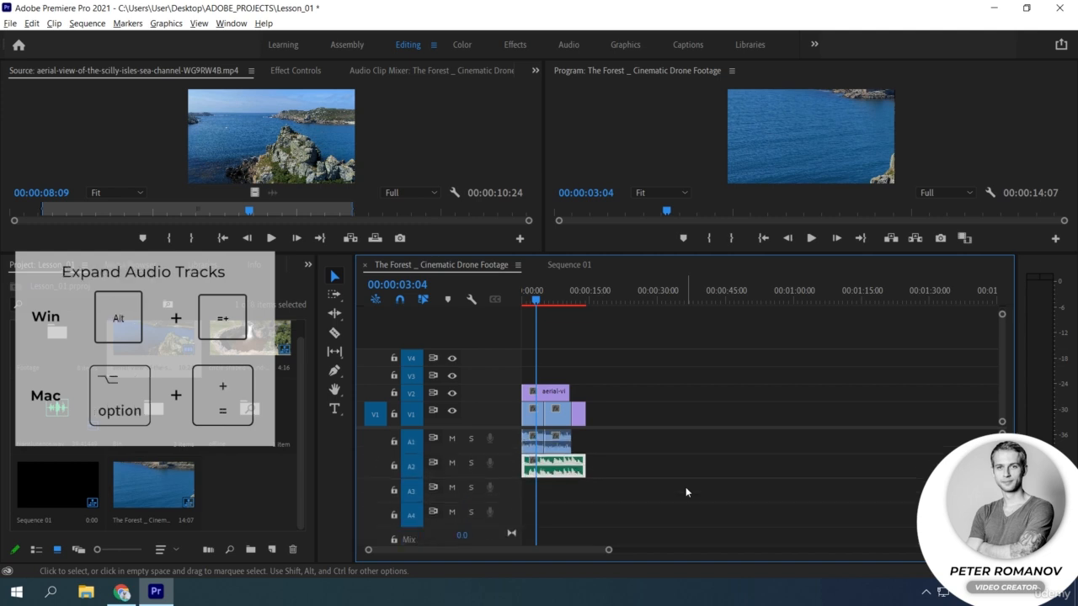
pyautogui.hotkey('alt', '-')
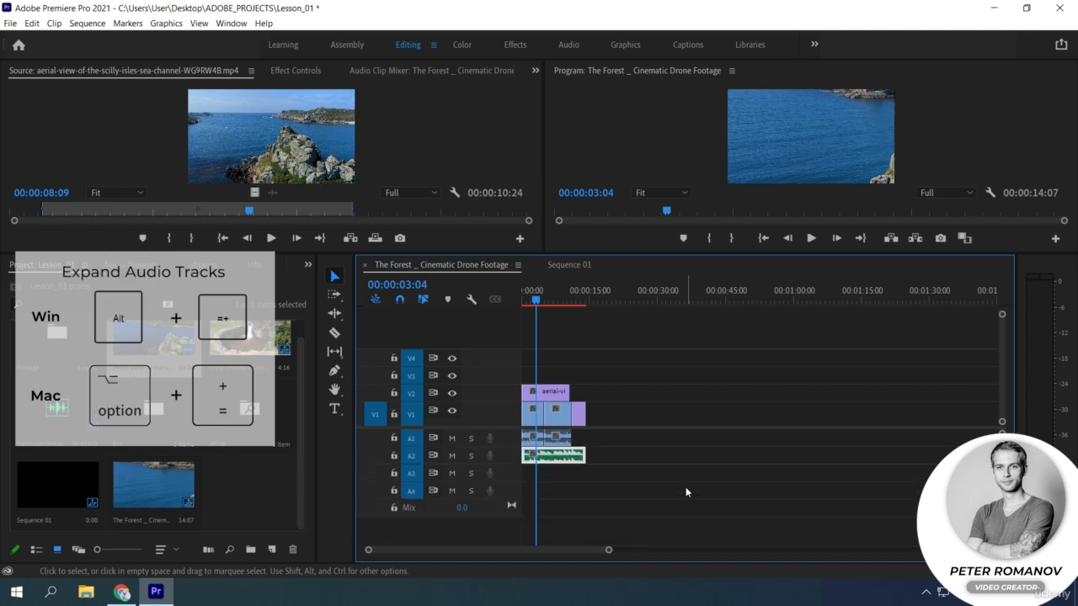
# Review the options for empty header space and for track V4, and open the header customization
pyautogui.rightClick(496, 330)
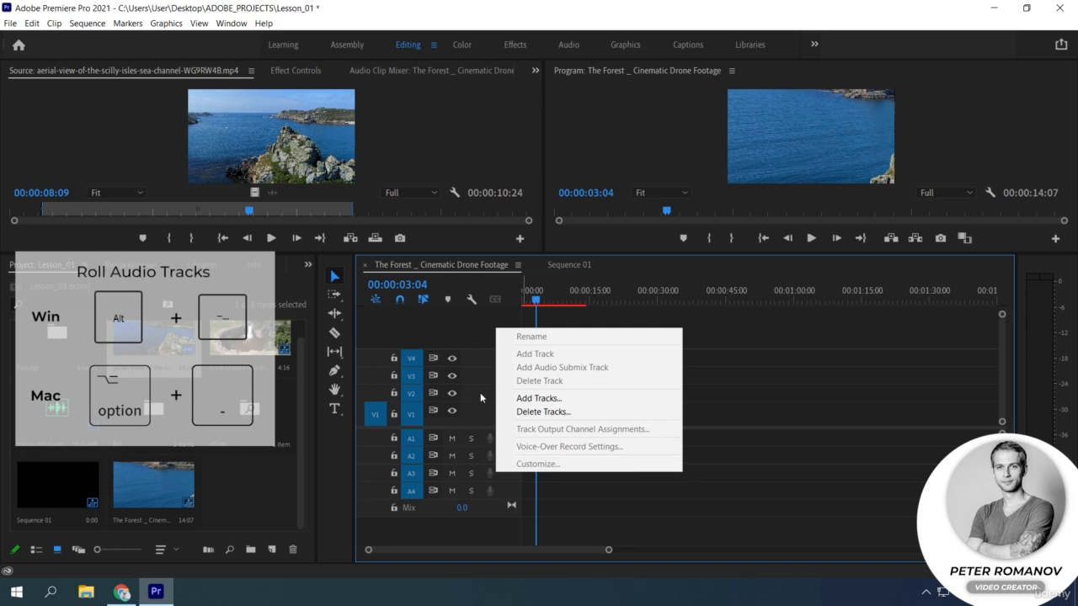
pyautogui.rightClick(480, 357)
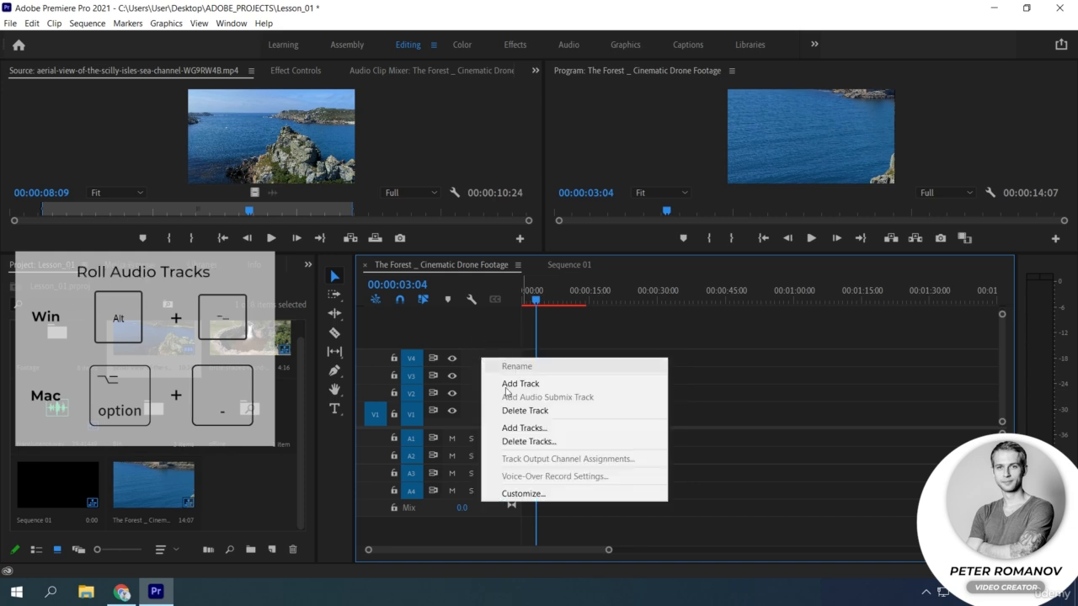
pyautogui.click(524, 493)
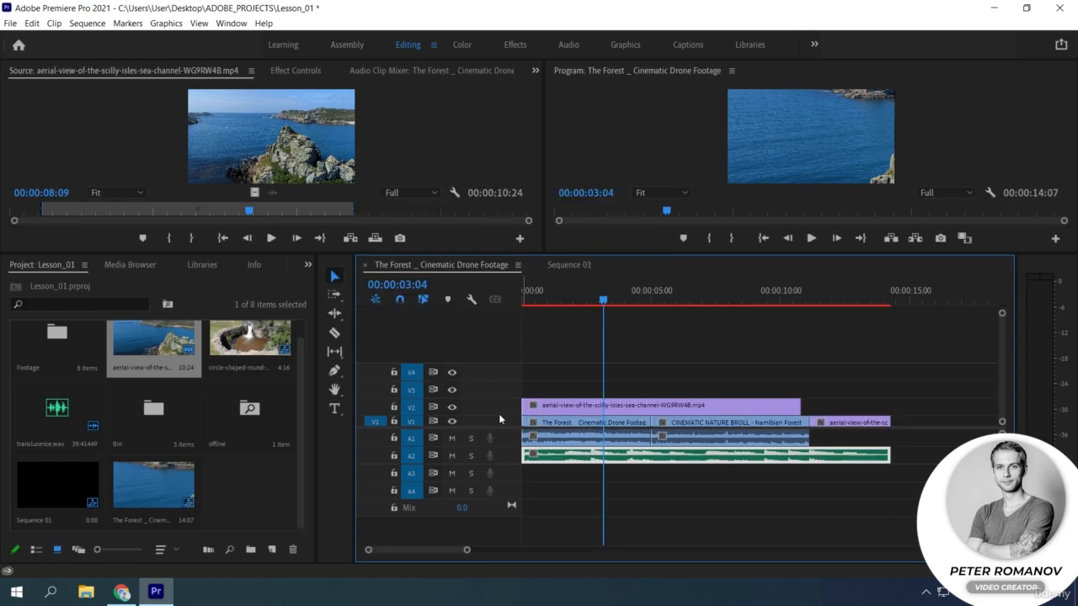
# Make video track V1 taller until its clip thumbnails fit, and toggle the display of video keyframes in the timeline
pyautogui.moveTo(498, 413); pyautogui.dragTo(497, 379)
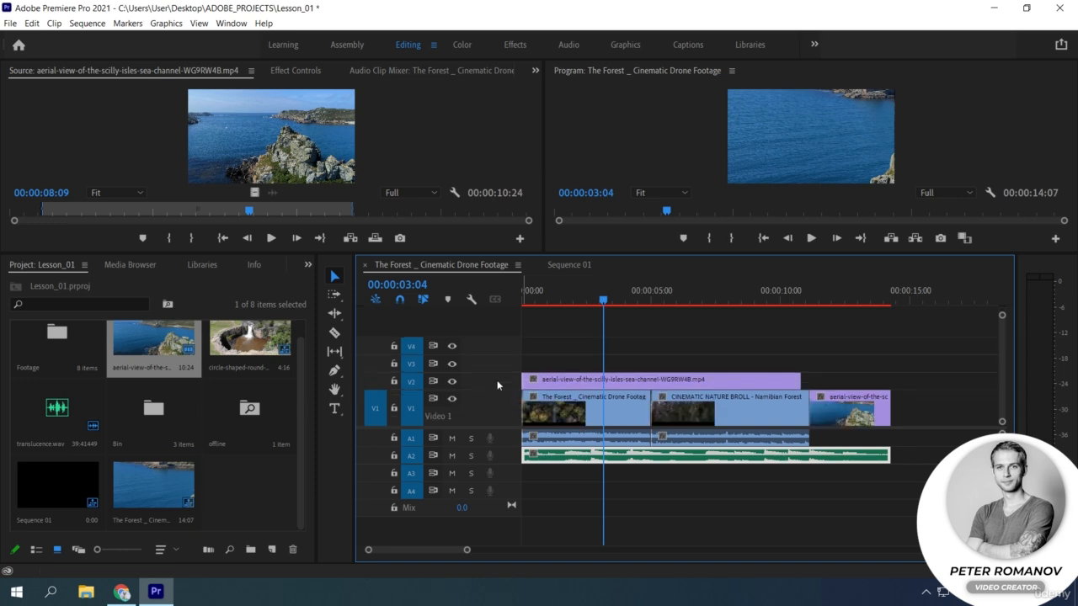
pyautogui.click(471, 298)
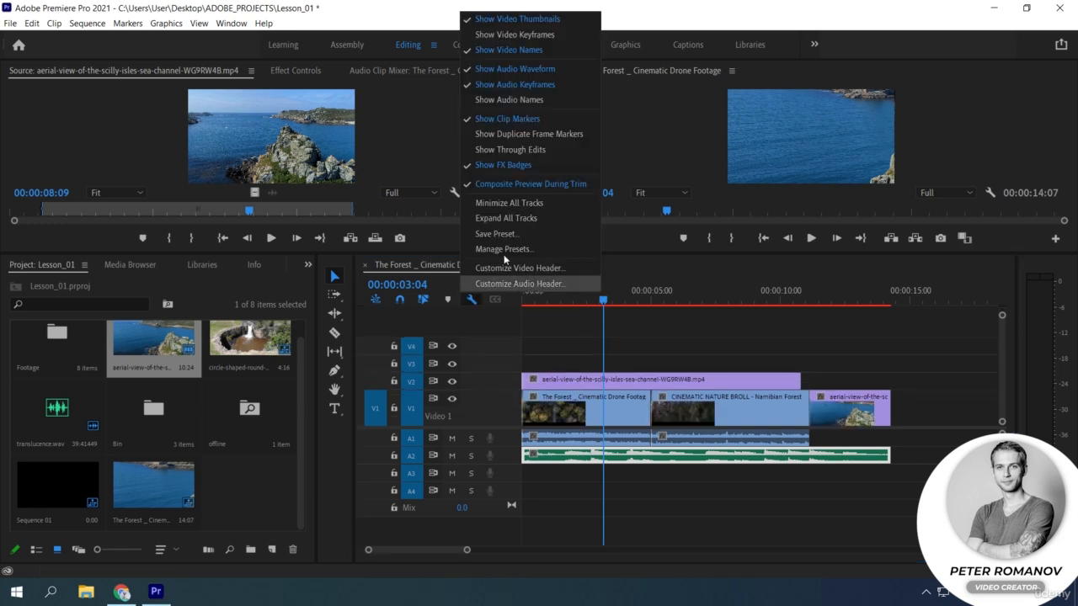
pyautogui.click(515, 35)
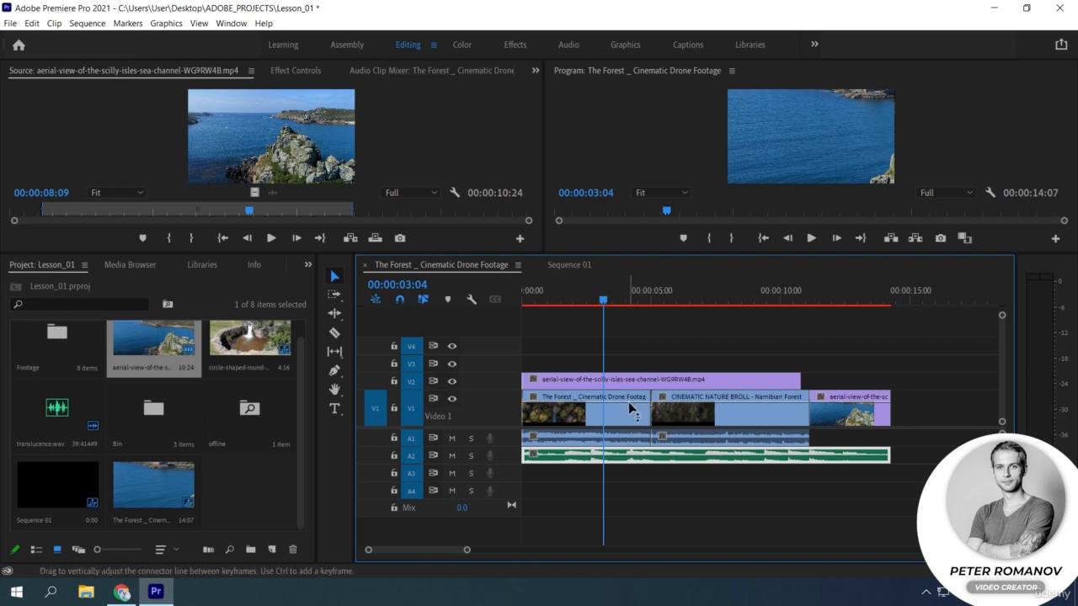
pyautogui.moveTo(467, 550); pyautogui.dragTo(434, 550)
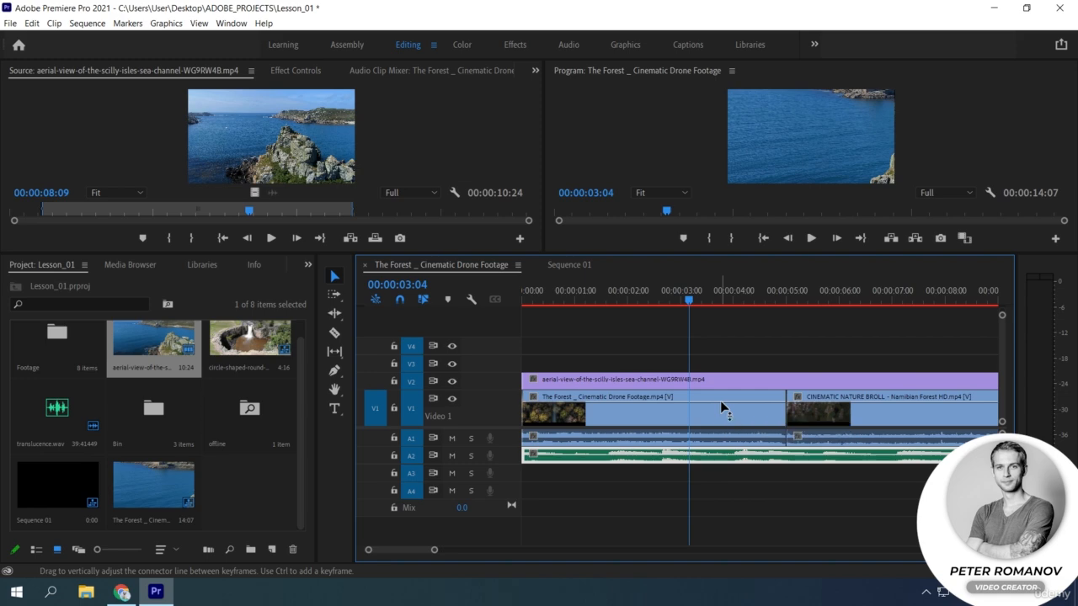
# Hide the audio waveforms on the timeline clips and show them again
pyautogui.click(472, 298)
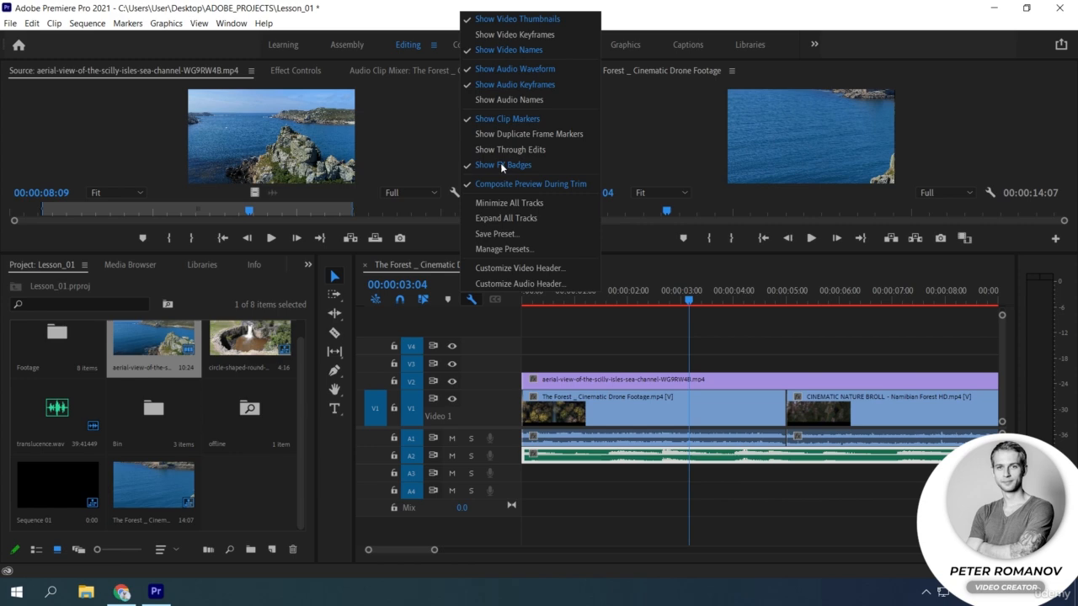
pyautogui.click(499, 69)
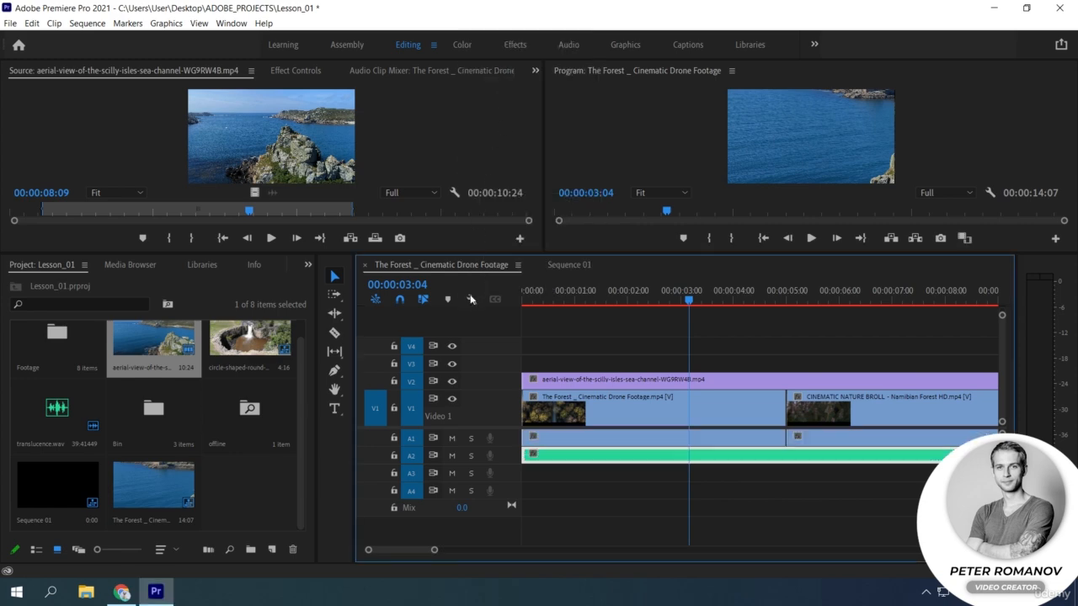
pyautogui.click(471, 299)
pyautogui.click(505, 69)
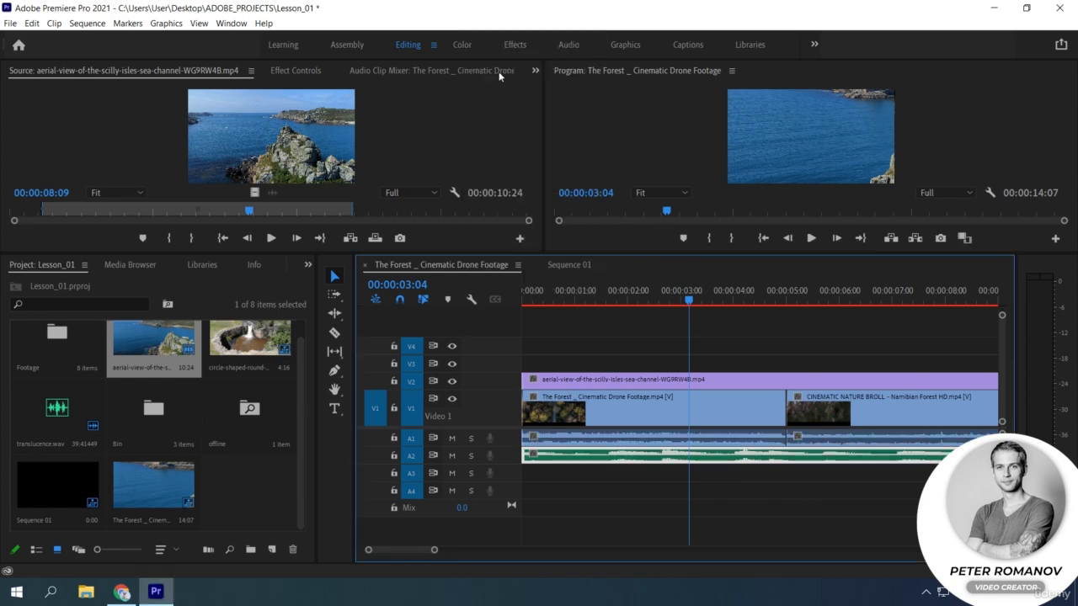
# Turn off the display of audio keyframes in the timeline and turn it back on
pyautogui.click(472, 300)
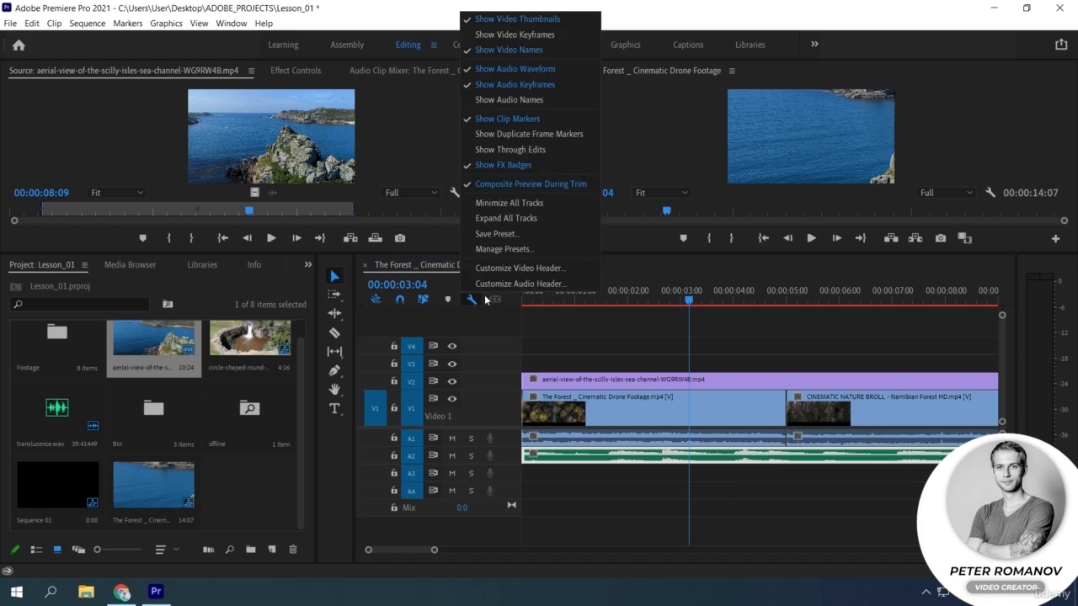
pyautogui.click(517, 82)
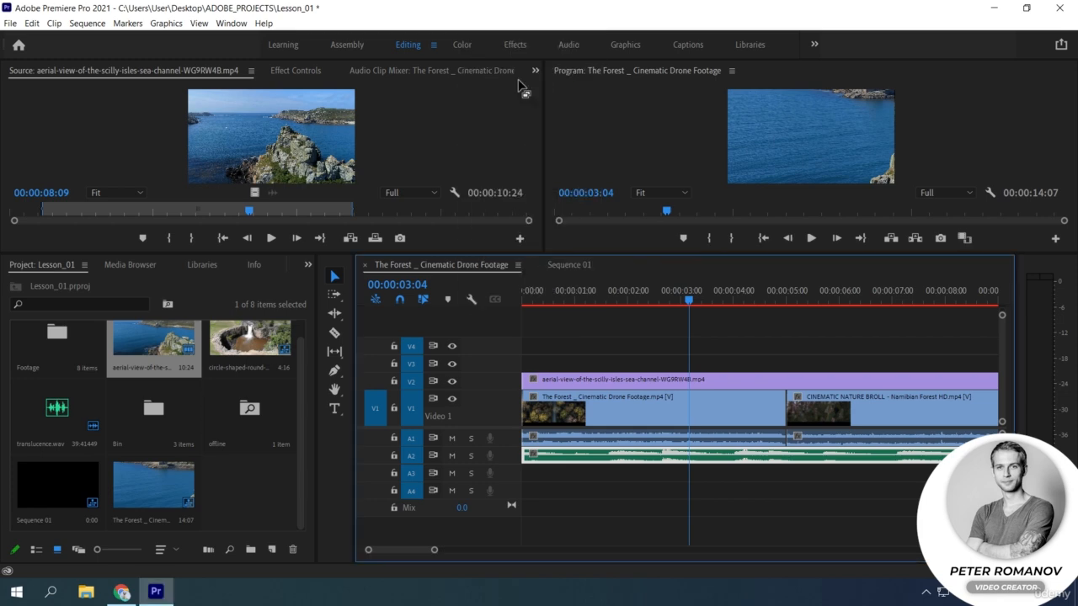
pyautogui.click(470, 301)
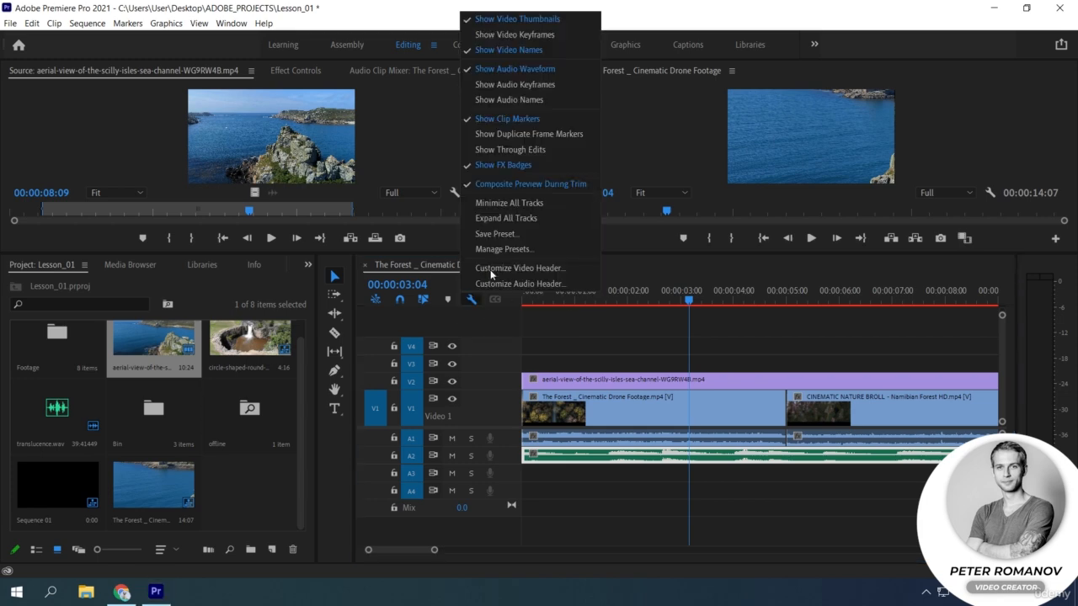
pyautogui.click(492, 83)
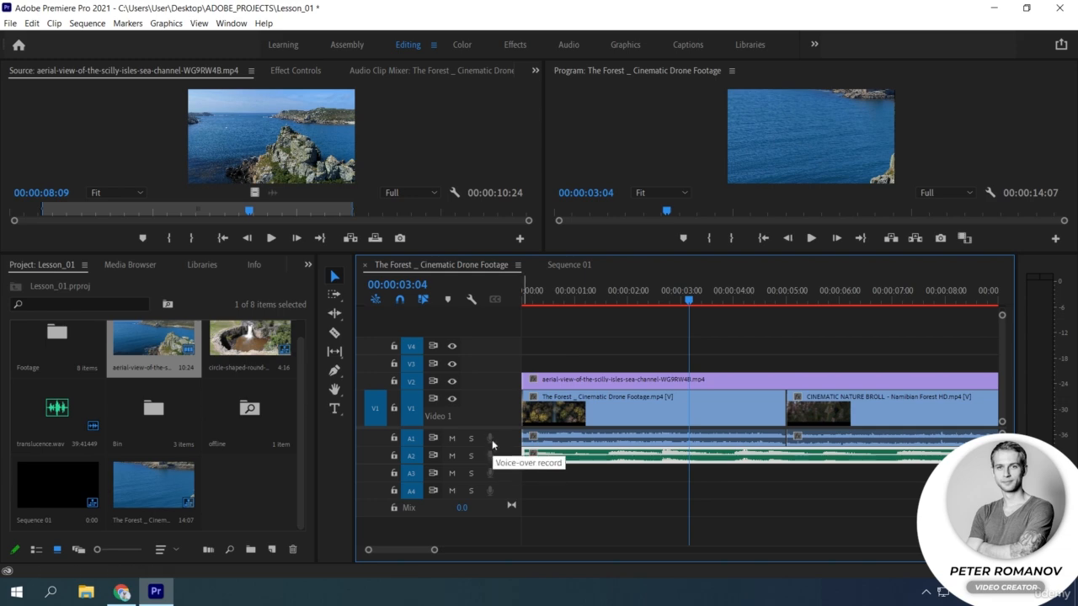
# Show duplicate frame markers in the timeline and select the clip The Forest _ Cinematic Drone Footage.mp4 on V1
pyautogui.click(474, 301)
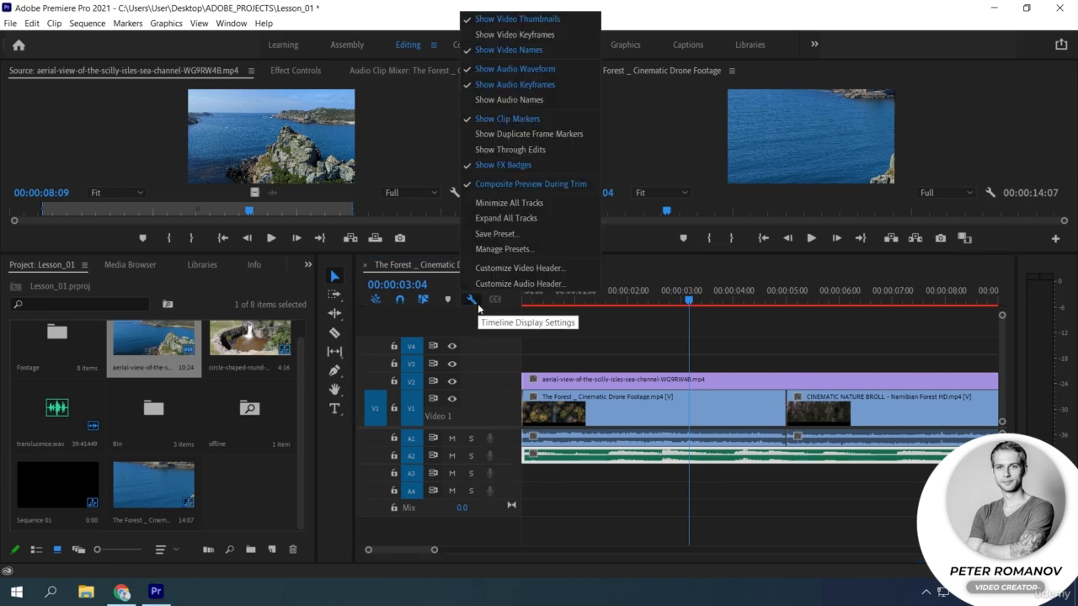
pyautogui.click(588, 136)
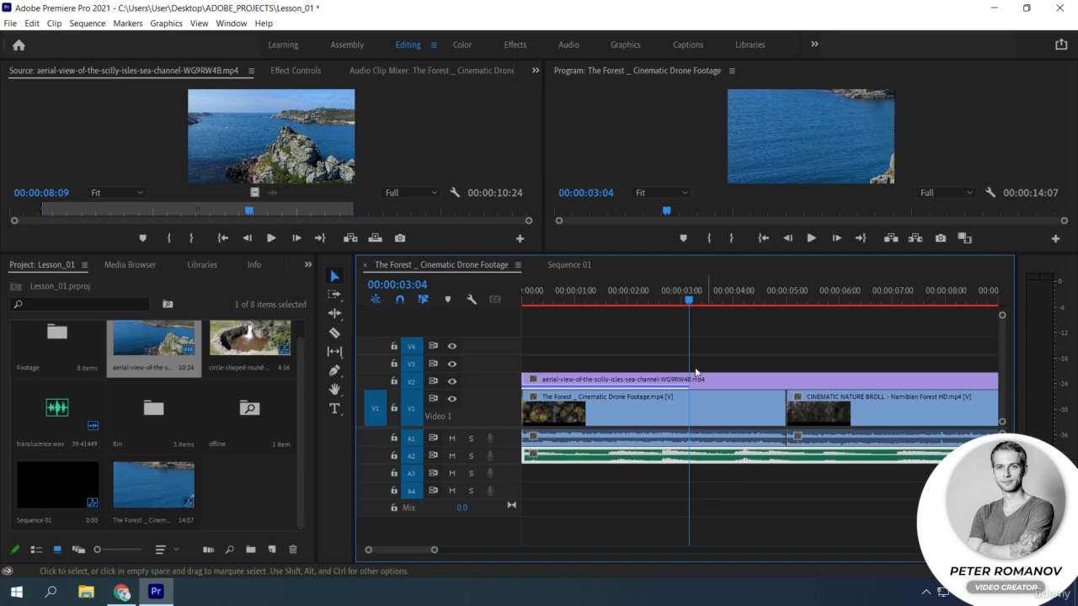
pyautogui.click(741, 411)
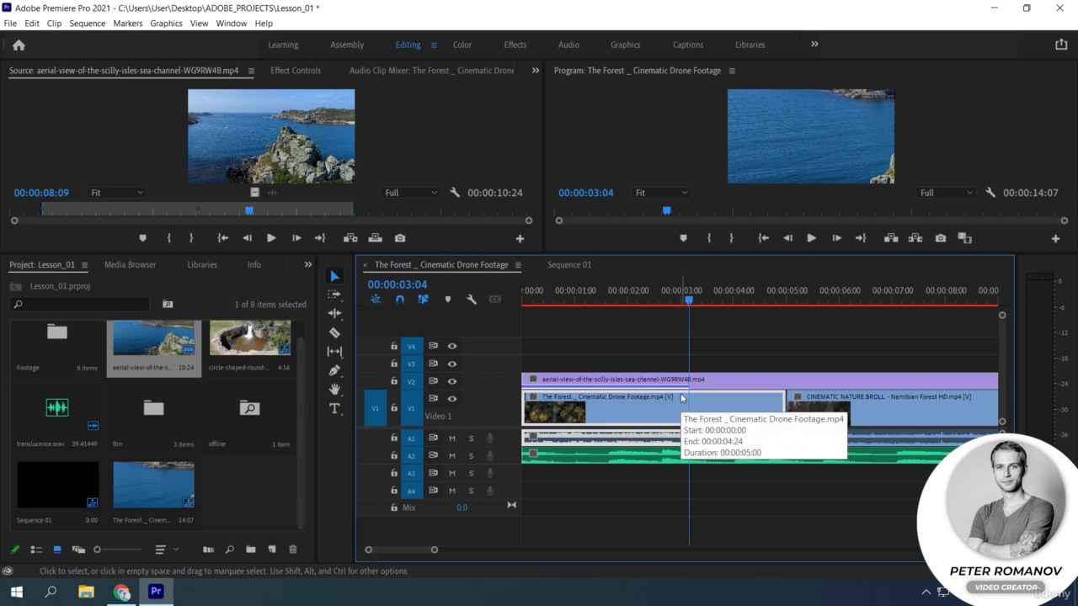
# Move the playhead to 00:00:04:23 near the cut on V1 and review the timeline display settings
pyautogui.moveTo(785, 410)
pyautogui.mouseDown()
pyautogui.moveTo(916, 411)
pyautogui.moveTo(799, 412)
pyautogui.mouseUp()
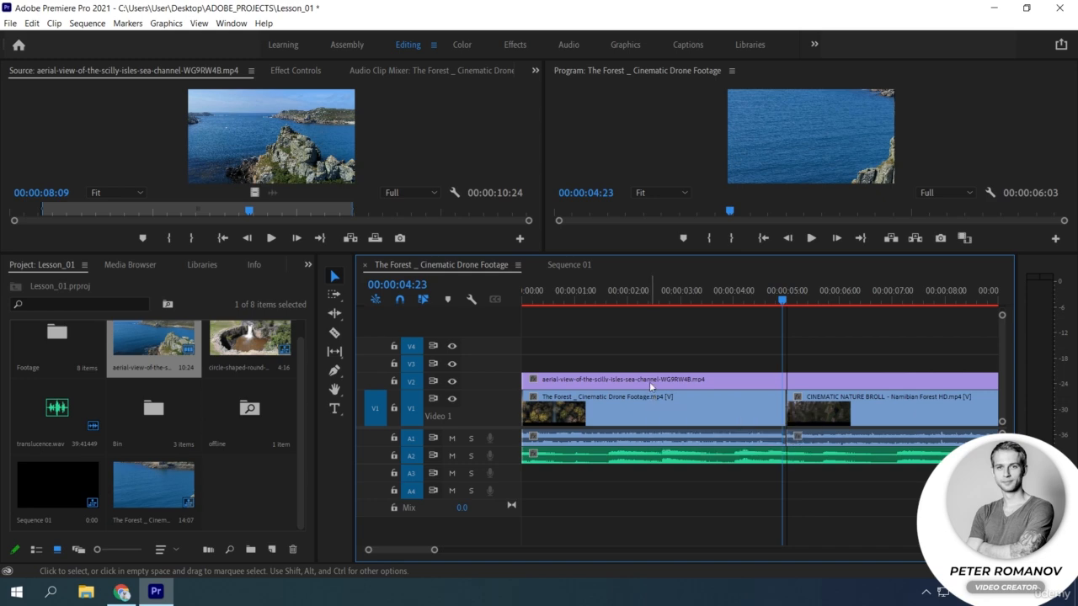
pyautogui.click(472, 299)
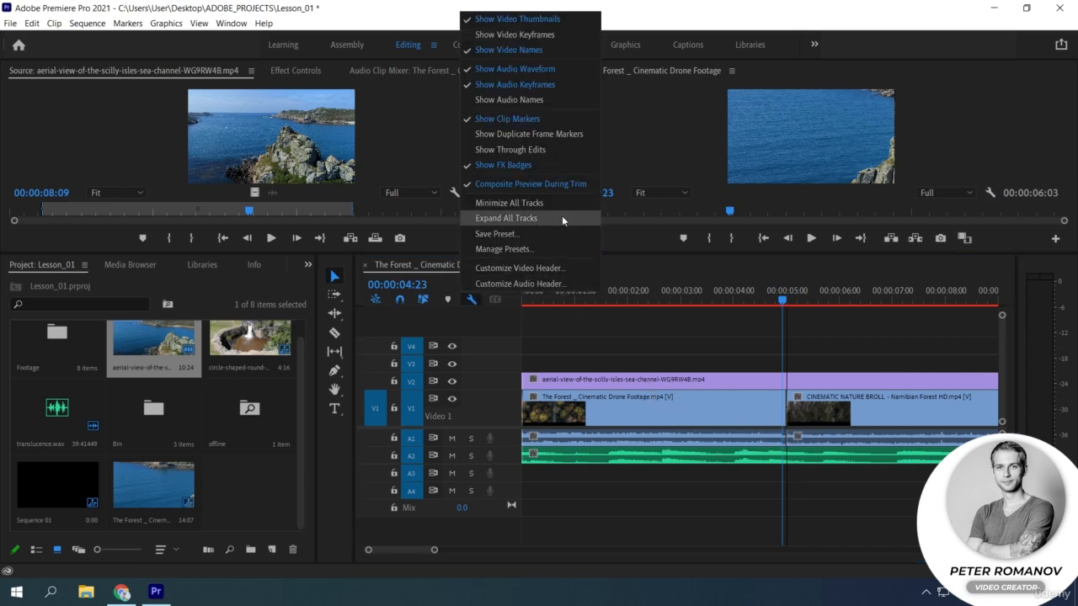
pyautogui.click(622, 481)
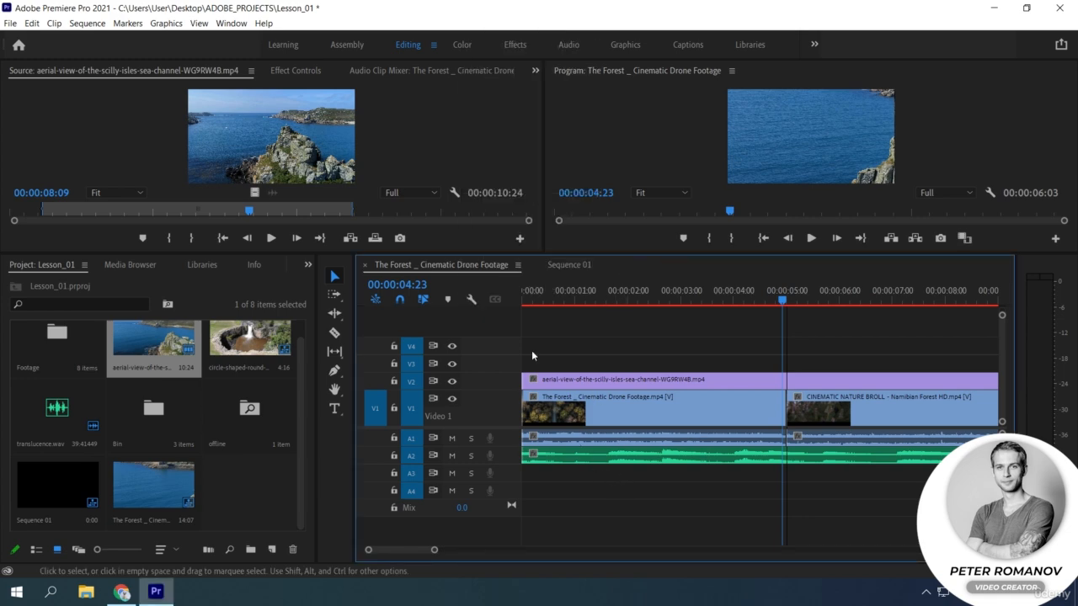
# Show the work area bar in the sequence and move its start to about one second
pyautogui.click(517, 264)
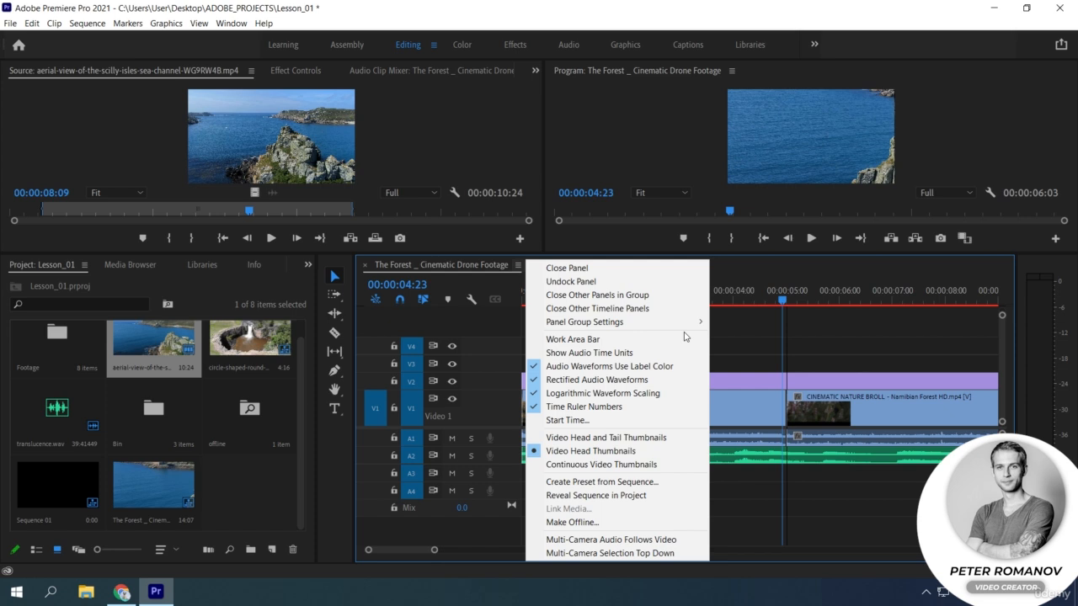
pyautogui.click(625, 340)
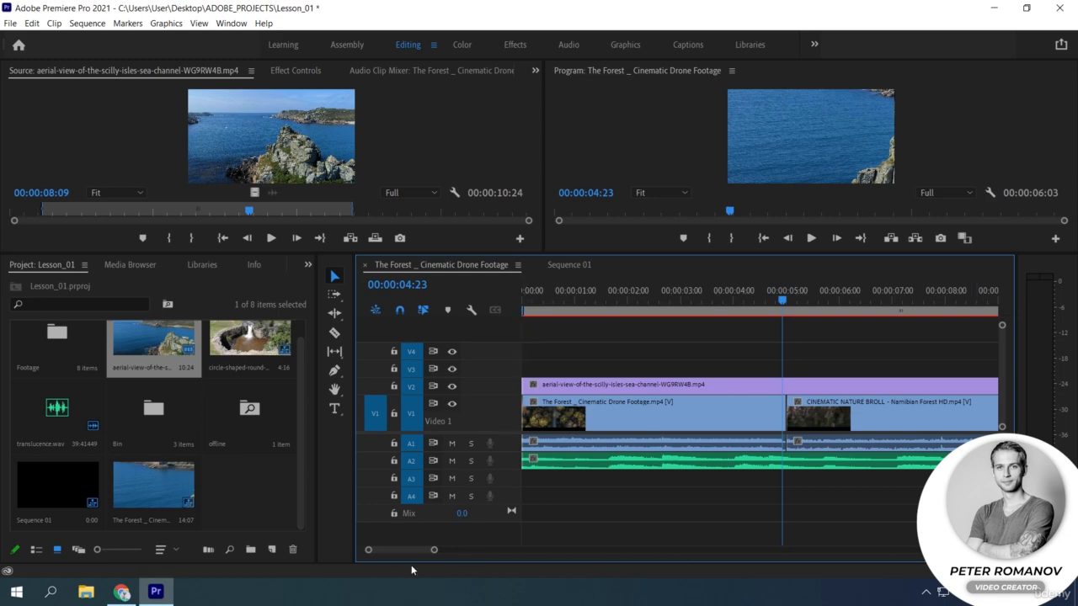
pyautogui.click(542, 296)
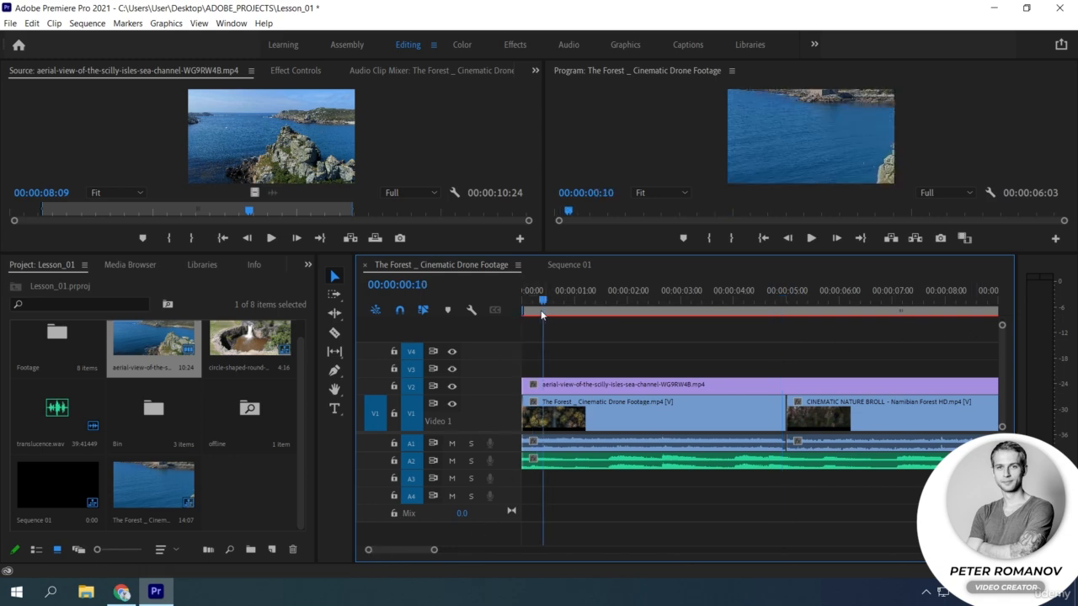
pyautogui.moveTo(523, 312); pyautogui.dragTo(659, 316)
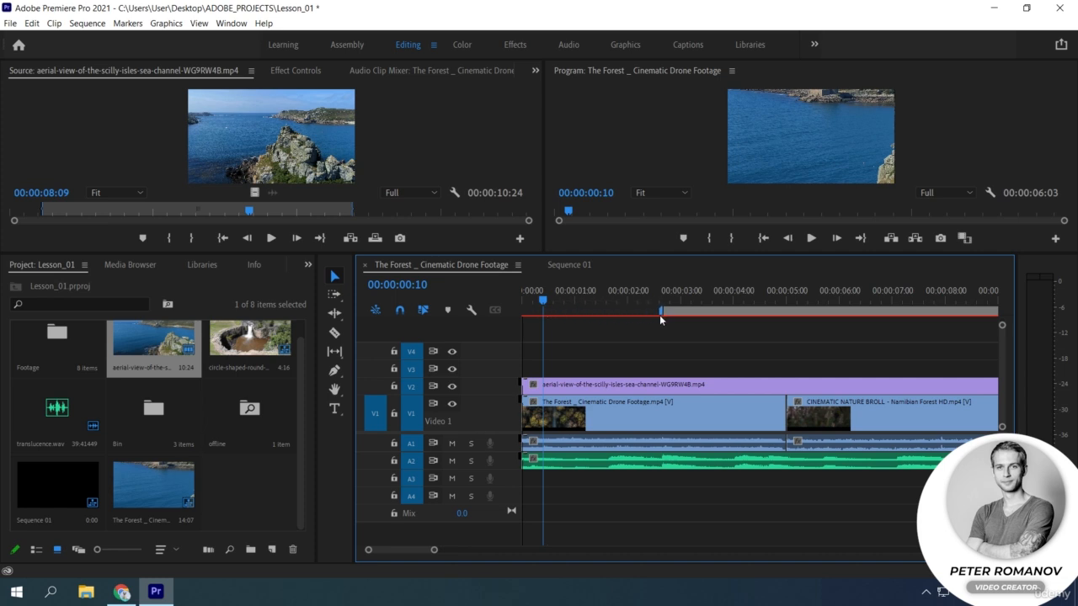
pyautogui.moveTo(591, 327); pyautogui.dragTo(578, 330)
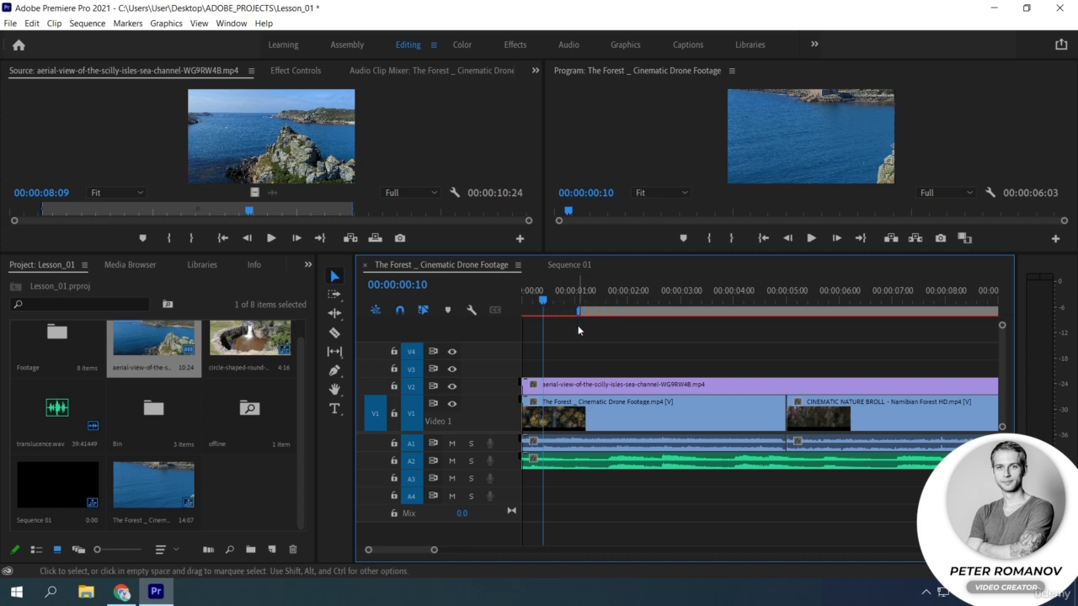
# Move the playhead to 00:00:01:05, and hide the work area bar after returning its start to the sequence's beginning
pyautogui.moveTo(546, 296); pyautogui.dragTo(582, 300)
pyautogui.moveTo(579, 315); pyautogui.dragTo(523, 314)
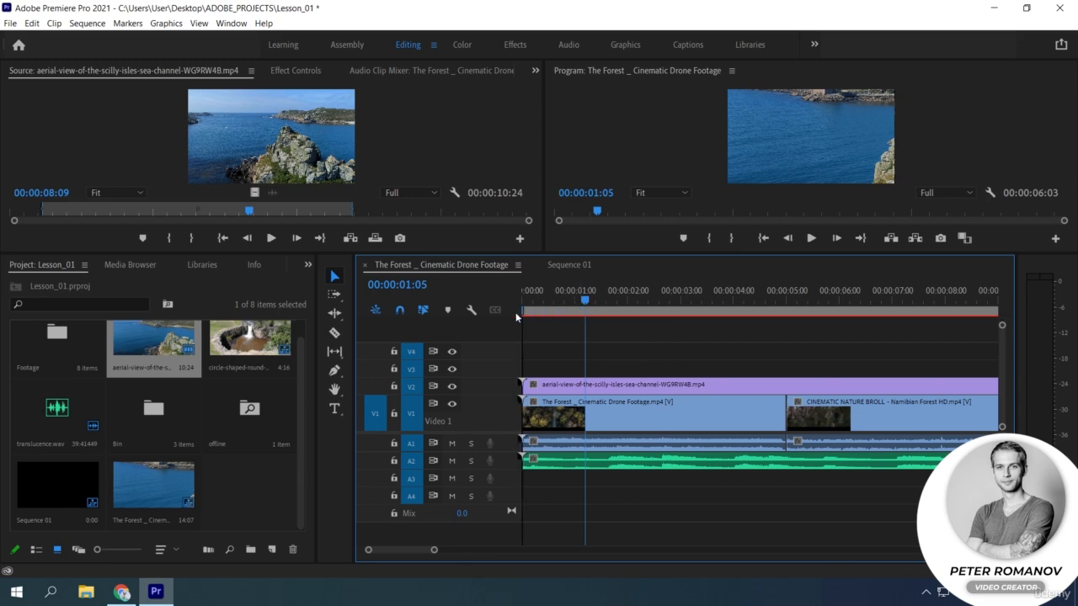
pyautogui.click(516, 265)
pyautogui.click(573, 340)
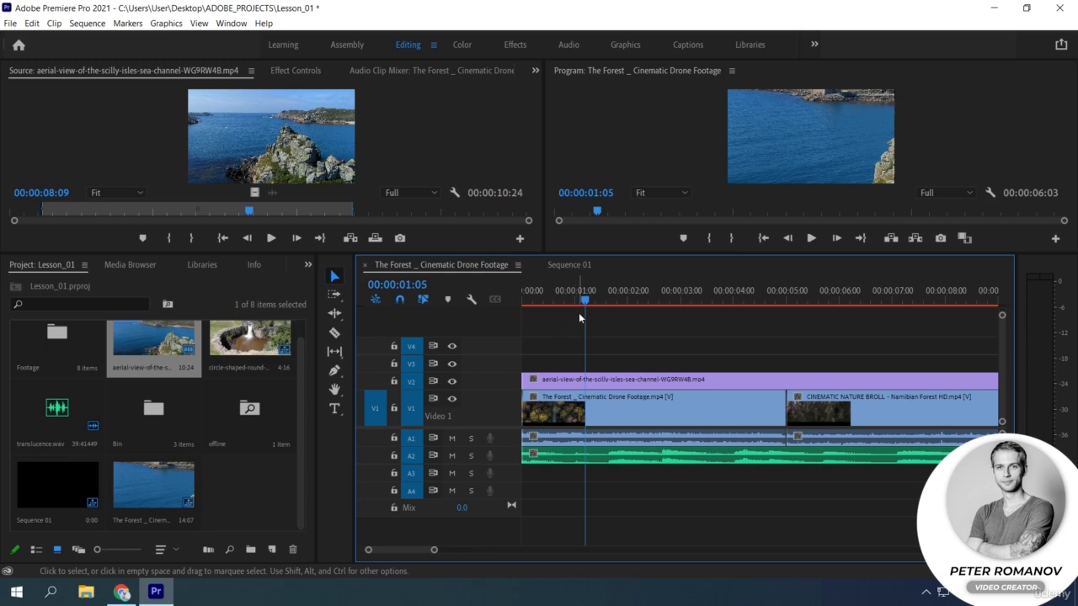
# Turn off Audio Waveforms Use Label Color for the sequence and turn it back on
pyautogui.click(517, 264)
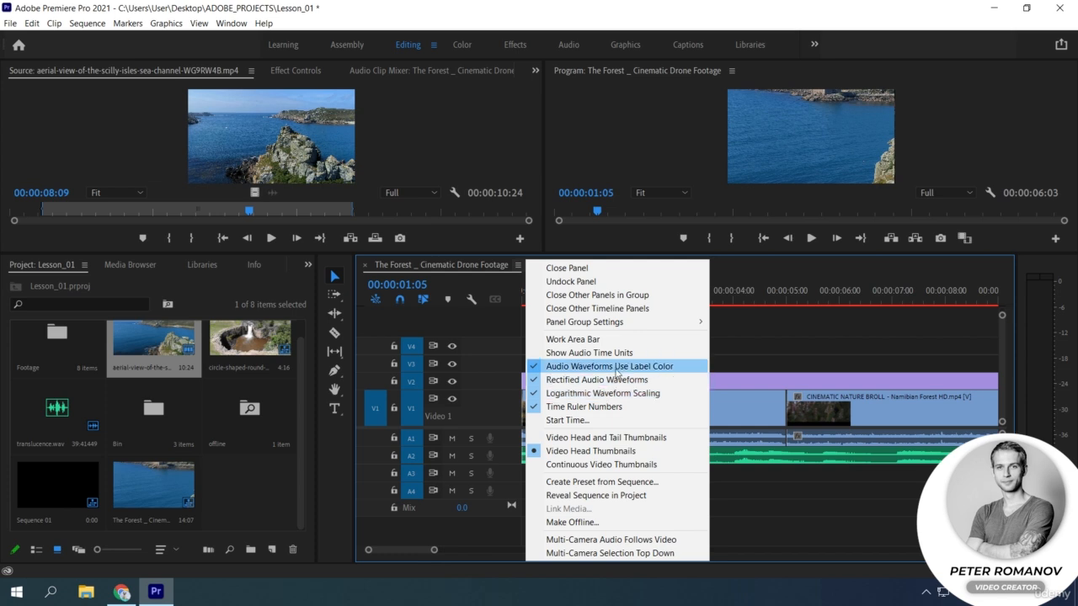
pyautogui.click(676, 371)
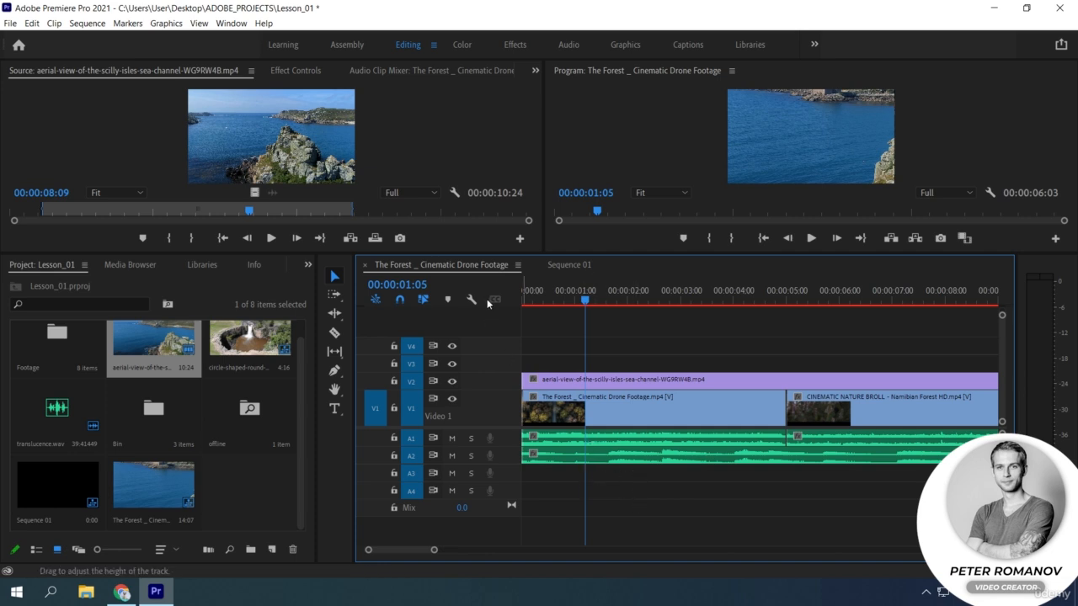
pyautogui.click(518, 265)
pyautogui.click(573, 368)
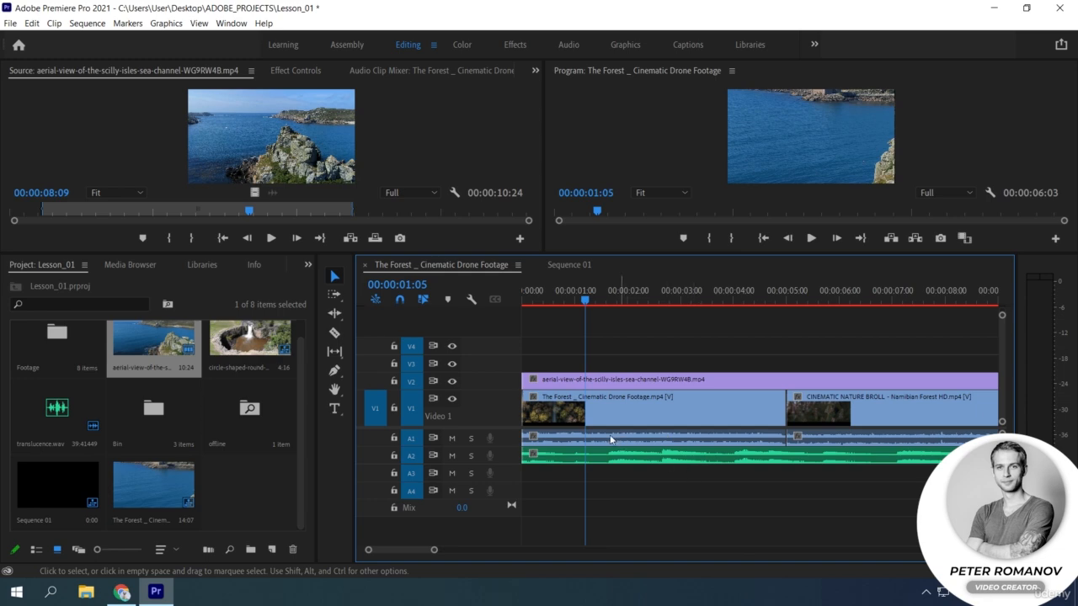
# Turn off Rectified Audio Waveforms for The Forest _ Cinematic Drone Footage sequence
pyautogui.click(517, 266)
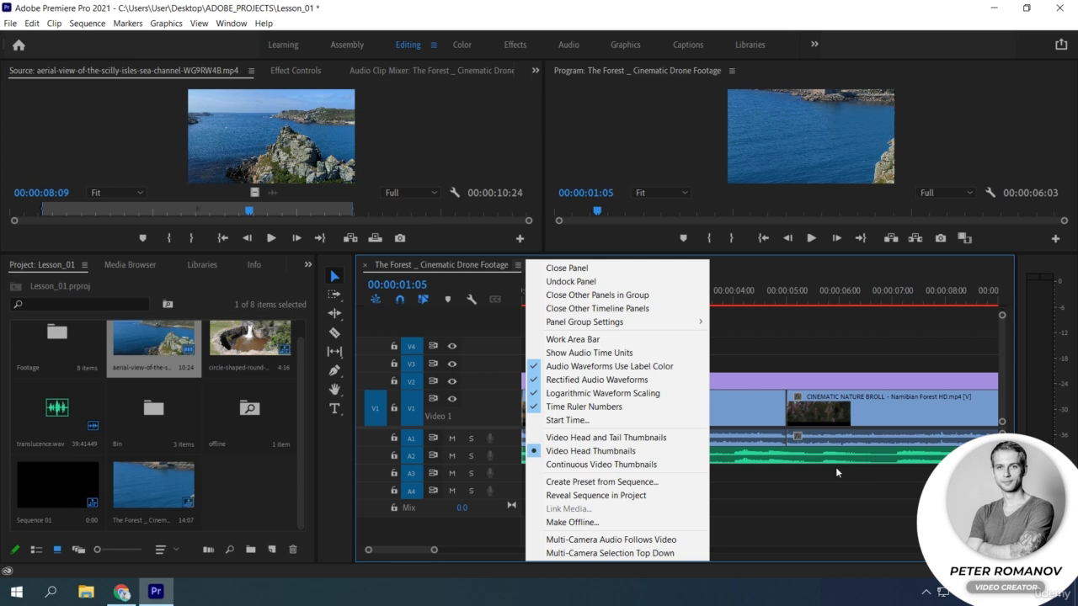
pyautogui.click(616, 380)
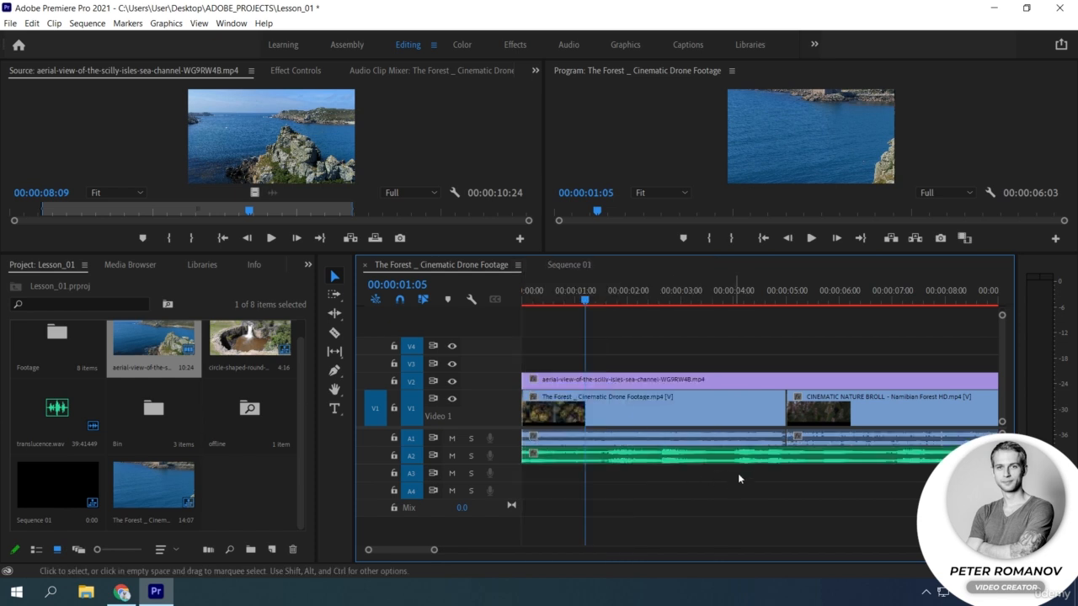
# Review the sequence's Start Time options and dismiss them without making changes
pyautogui.click(518, 266)
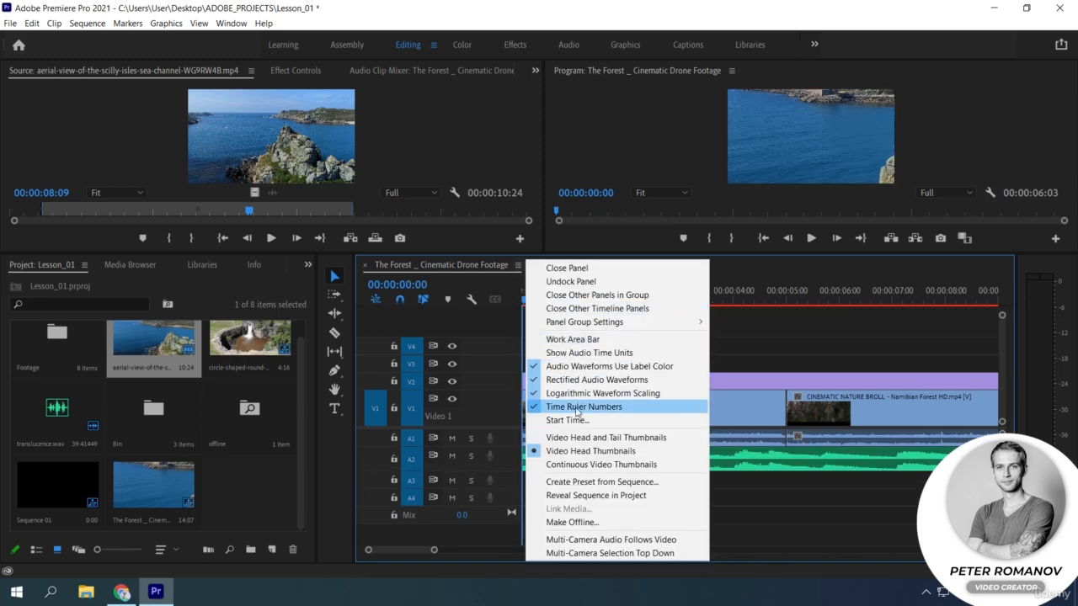
pyautogui.click(578, 419)
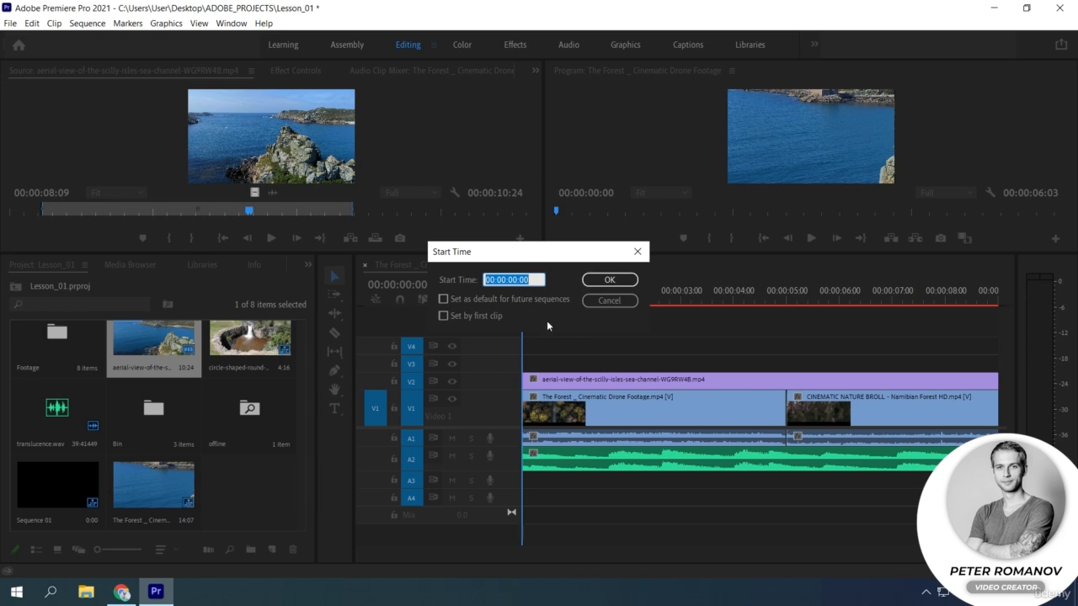
pyautogui.click(612, 299)
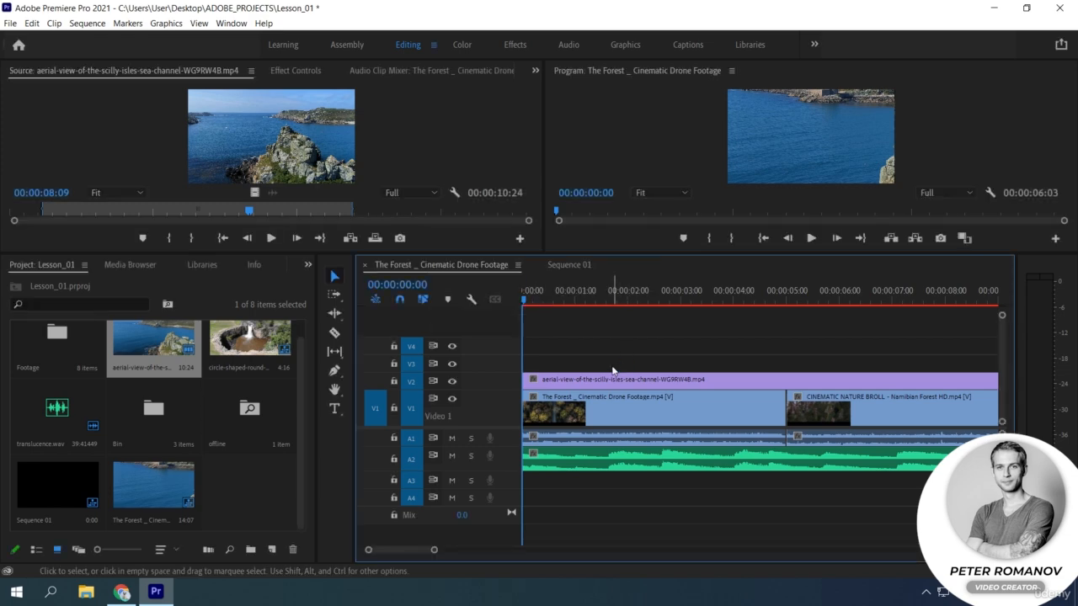
# Reveal The Forest _ Cinematic Drone Footage sequence among the project items
pyautogui.click(517, 264)
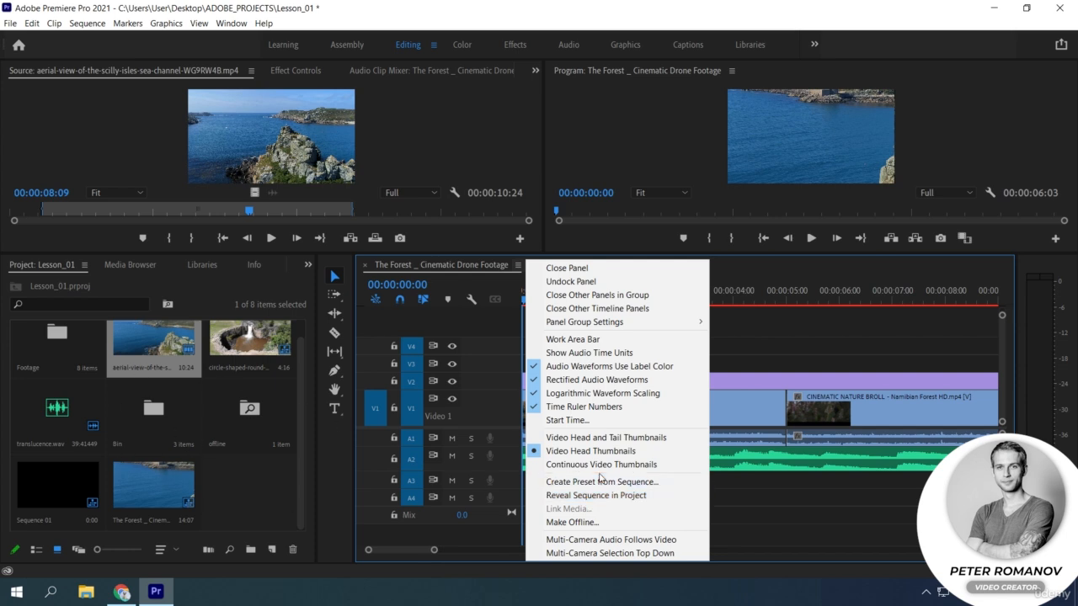
pyautogui.click(623, 496)
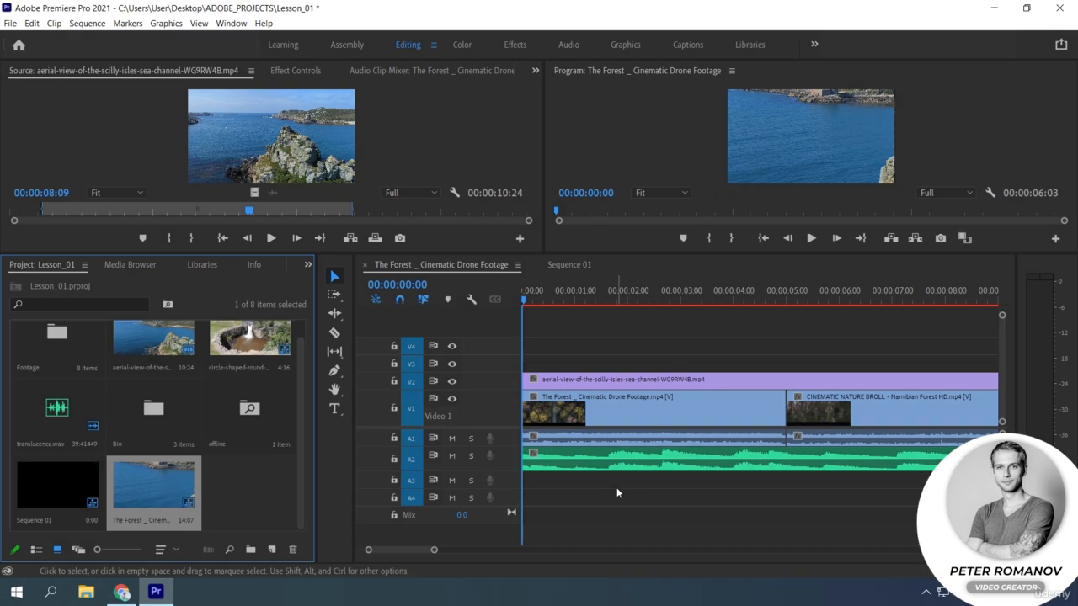